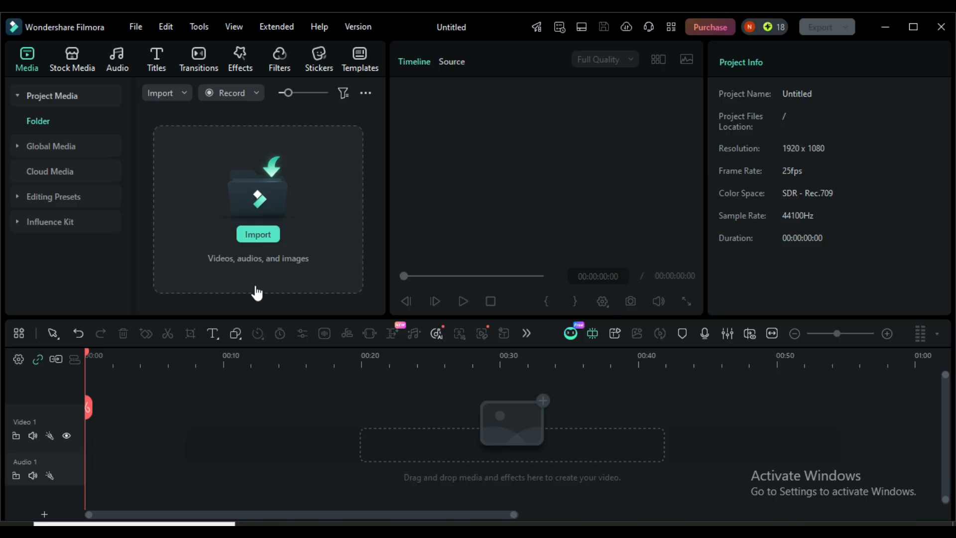
Import clips p2, p3.1, p3.2, p3.3 and p3.4 from the "Man fight with lions" folder in "Videos & Pics for Isamic Videos" on drive F
click(257, 235)
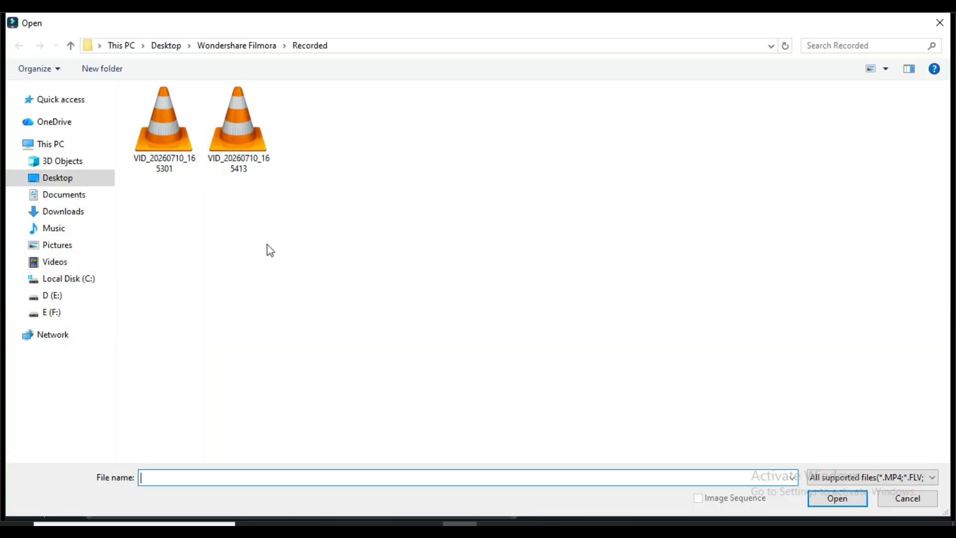
click(55, 314)
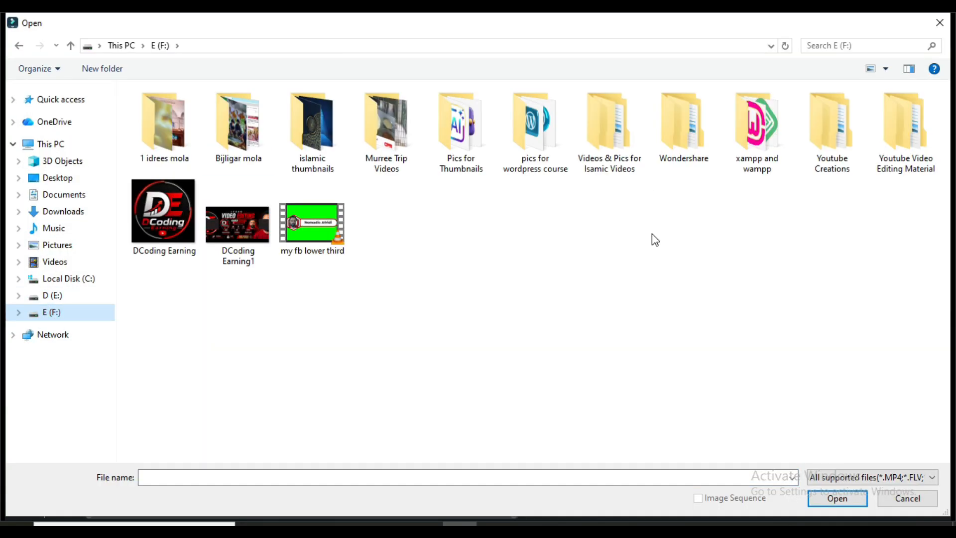
double_click(581, 131)
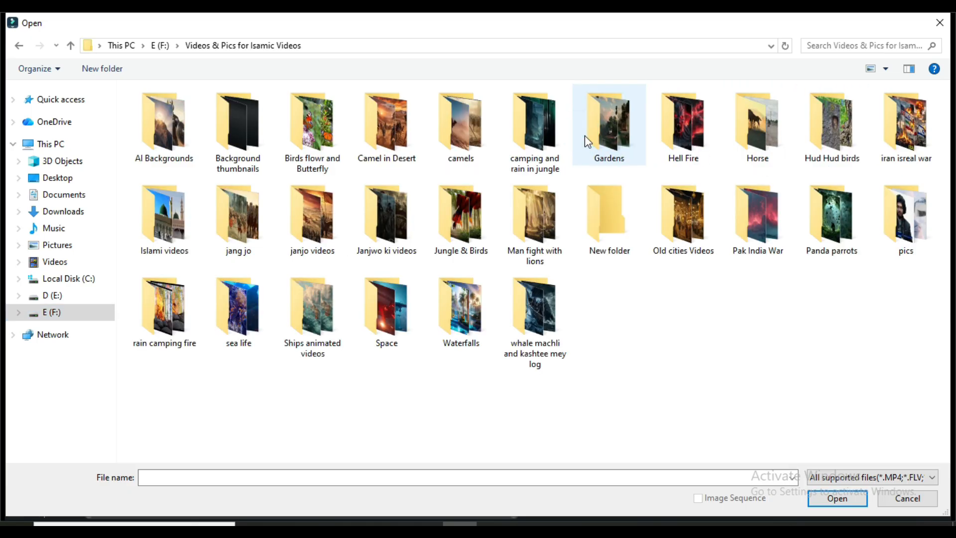
double_click(535, 227)
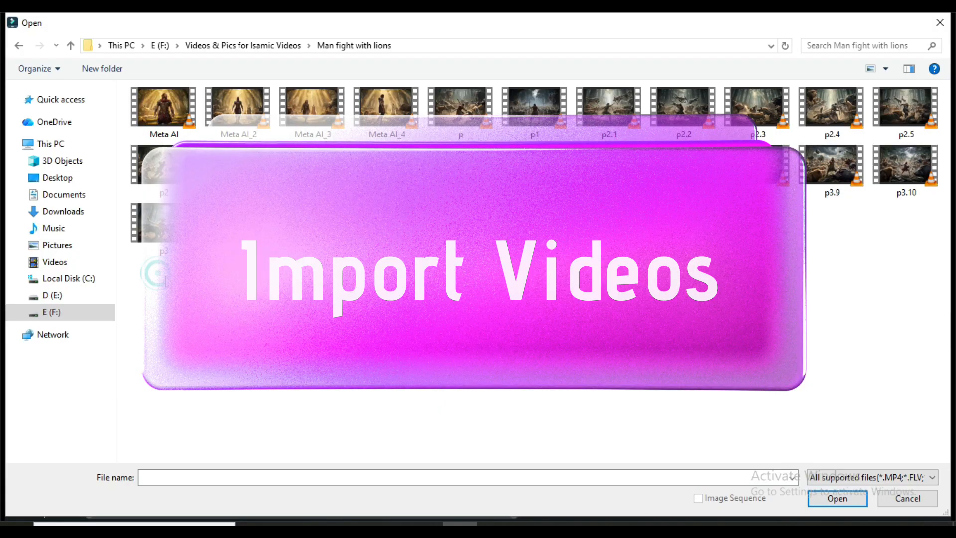
click(164, 170)
ctrl+click(238, 169)
ctrl+click(312, 169)
ctrl+click(386, 167)
ctrl+click(462, 169)
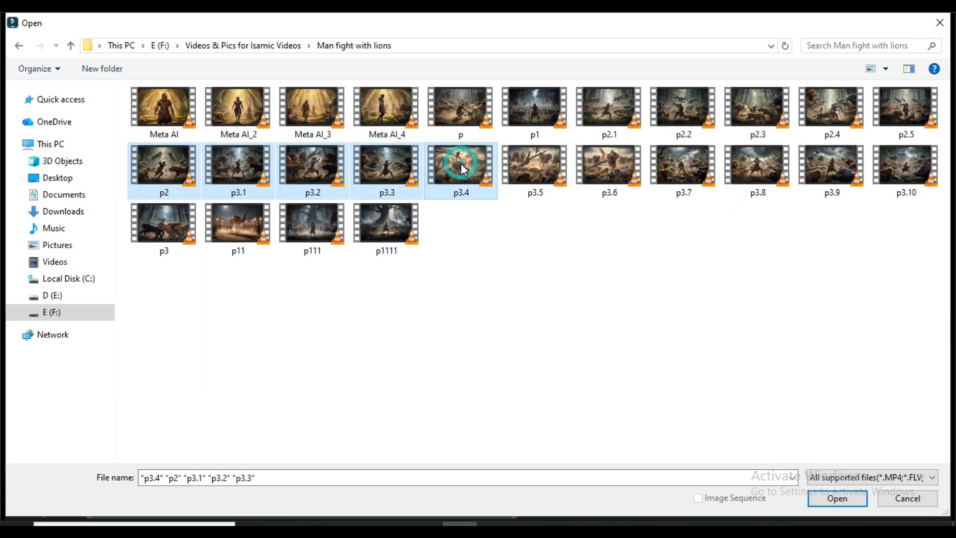
click(822, 499)
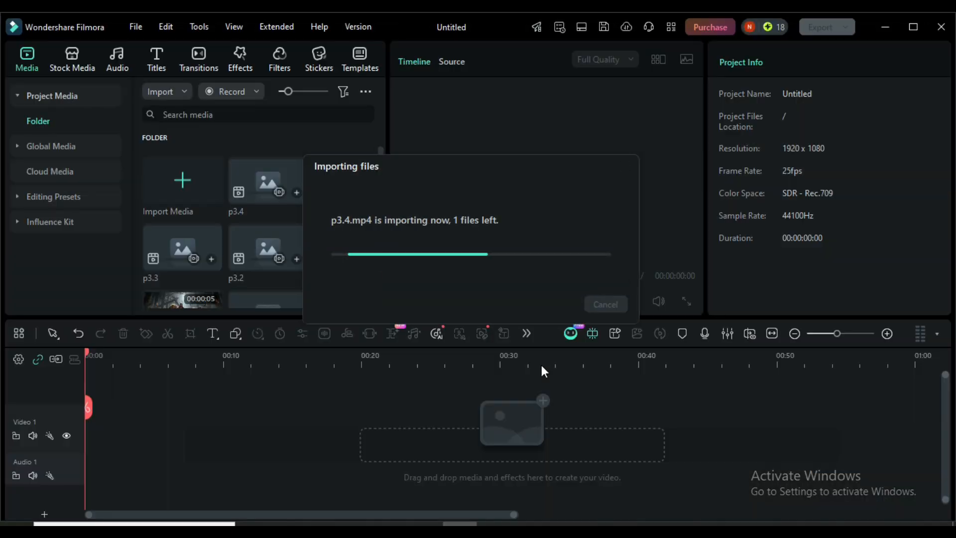
Place the five imported clips end to end on the Video 1 track and set the preview quality to 1/2
drag(188, 242, 128, 431)
click(562, 296)
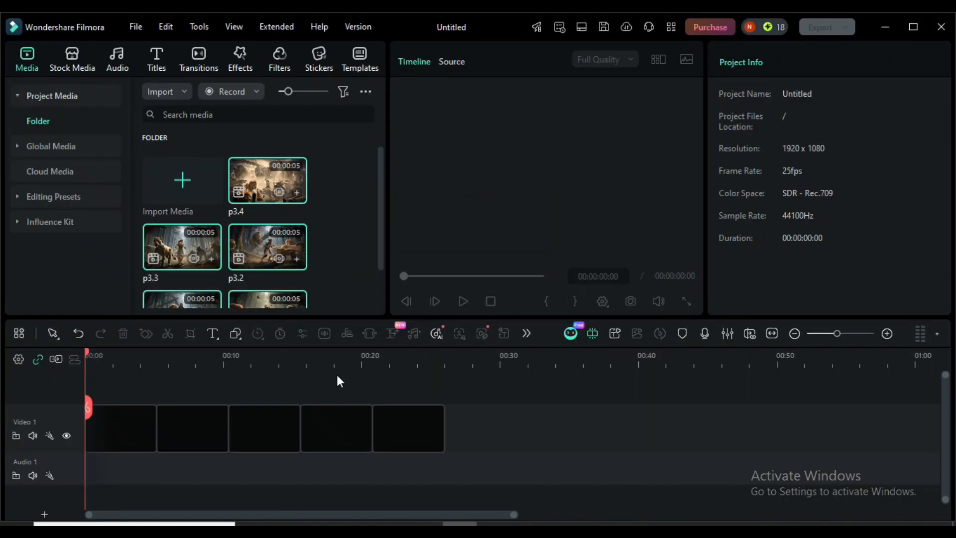
click(602, 61)
click(613, 106)
drag(279, 358, 331, 354)
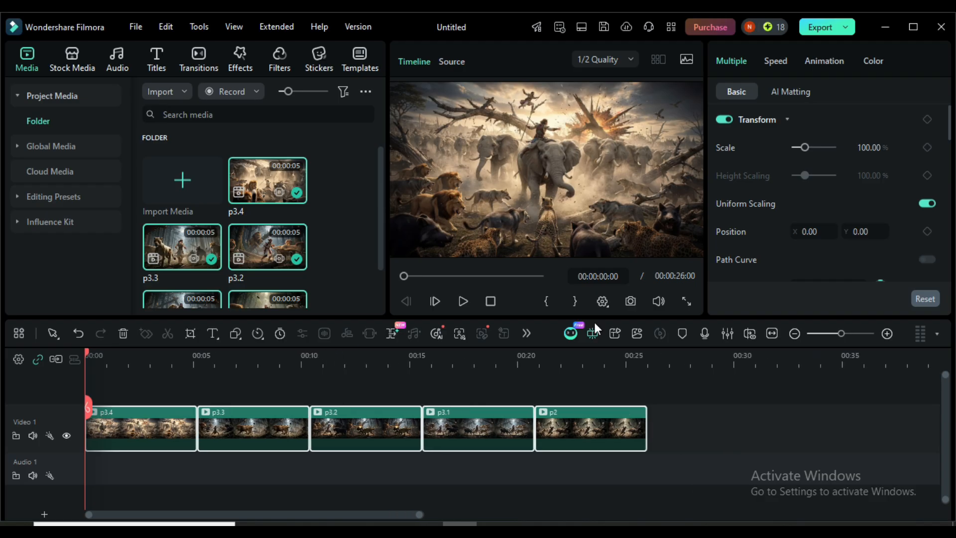
click(767, 335)
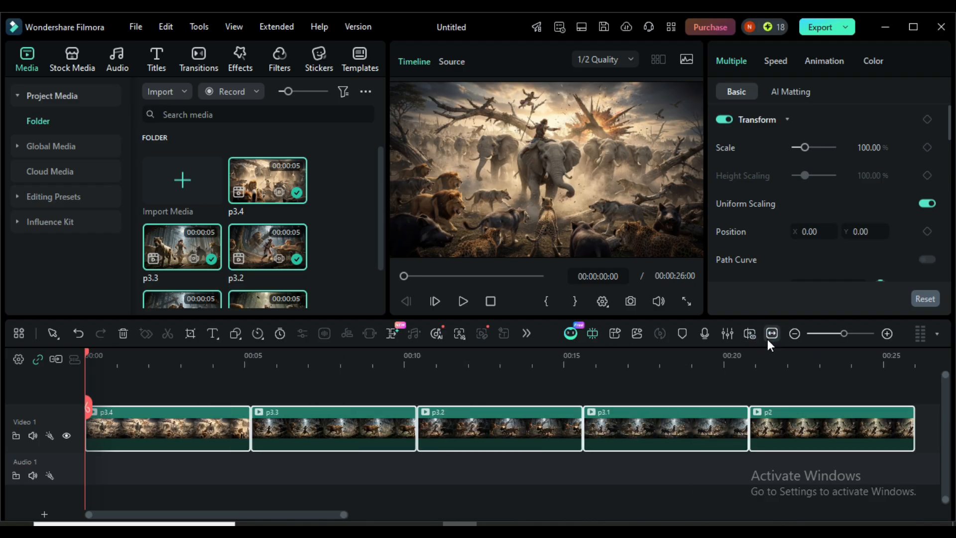
click(276, 424)
click(420, 423)
click(198, 427)
click(271, 427)
click(460, 431)
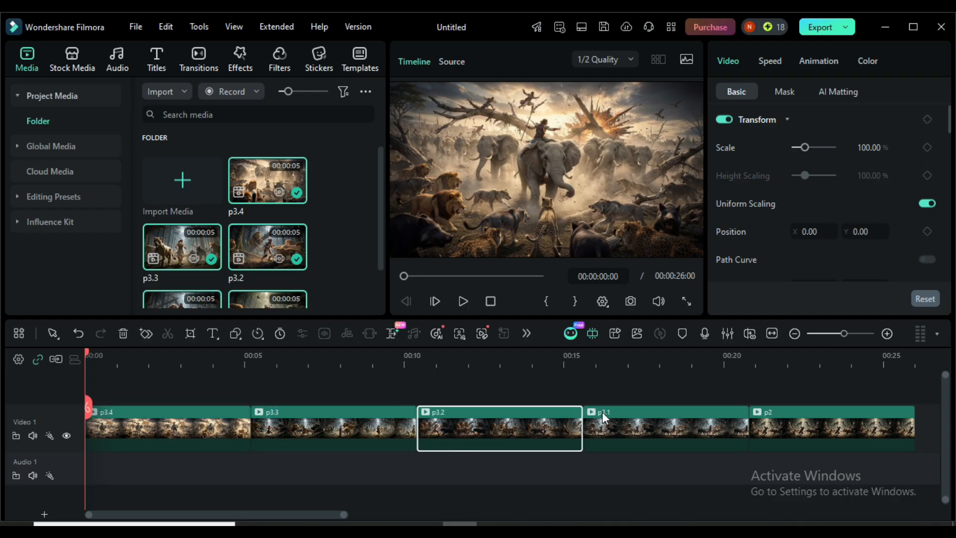
click(616, 425)
click(794, 423)
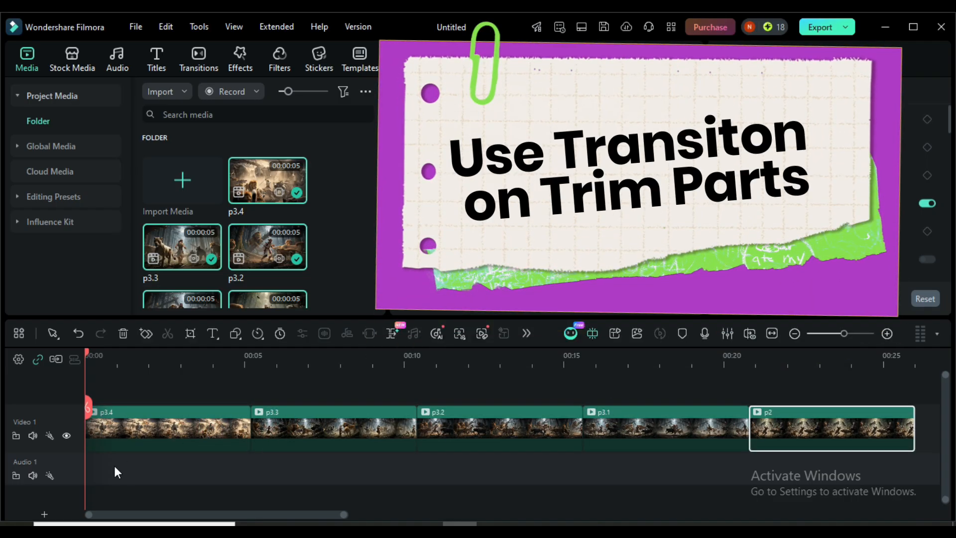
Look through the downloaded and favorite transitions and preview the Beer Festival transition
click(208, 430)
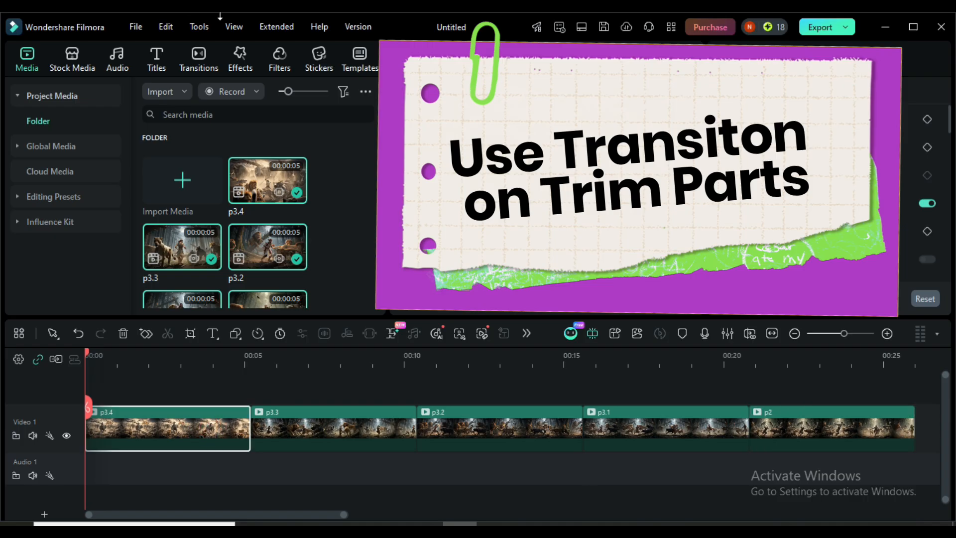
click(201, 56)
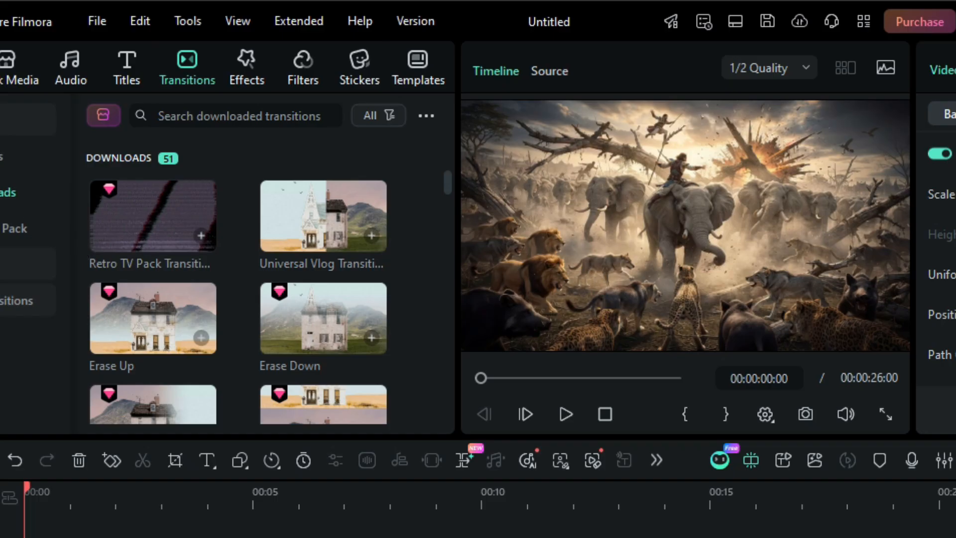
scroll(273, 284, down, 5)
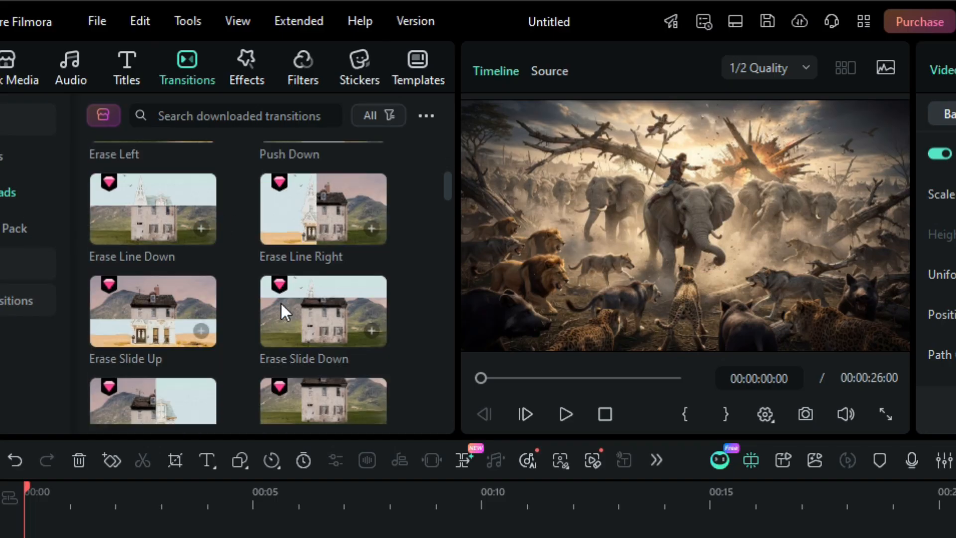
scroll(276, 312, up, 5)
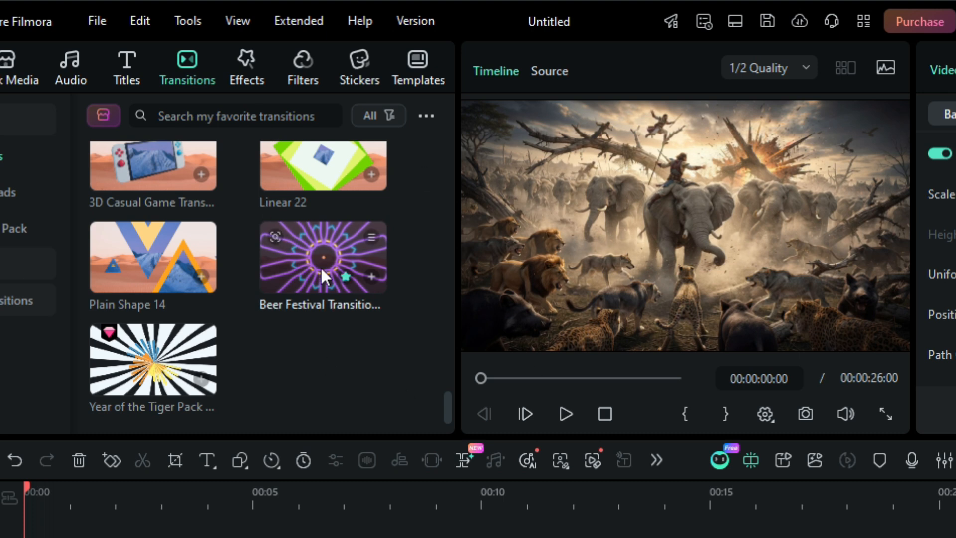
click(312, 255)
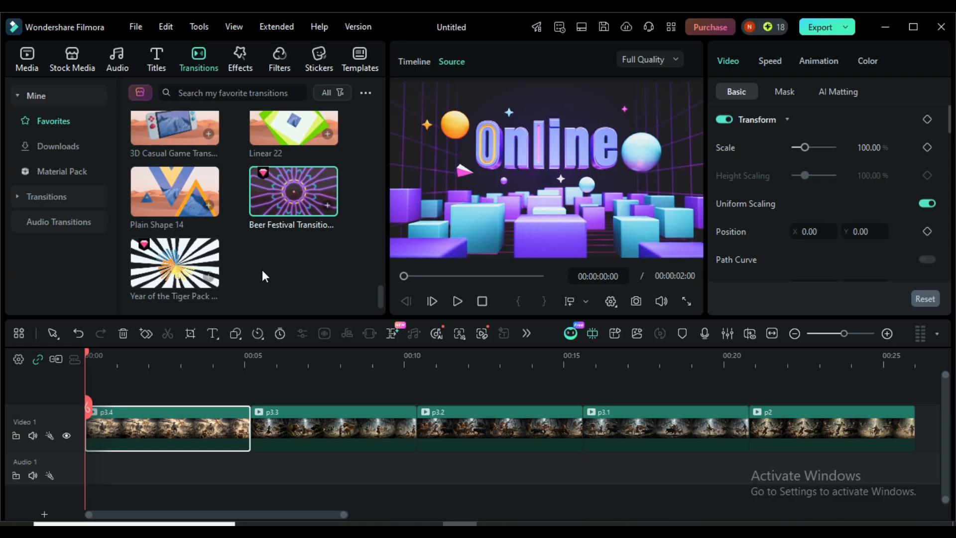
double_click(292, 195)
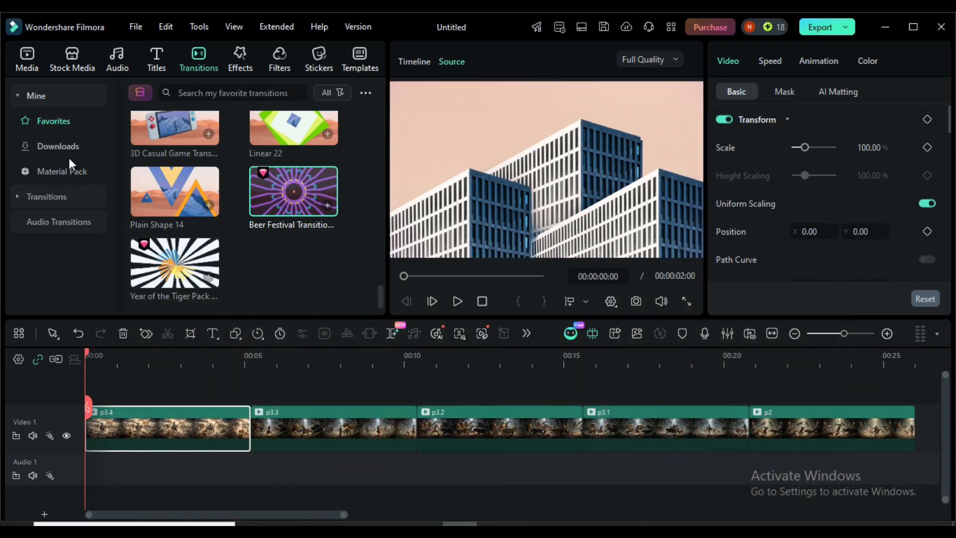
Browse the downloaded transitions and the Trending, Fade&Dissolve and Zoom transition categories
click(58, 146)
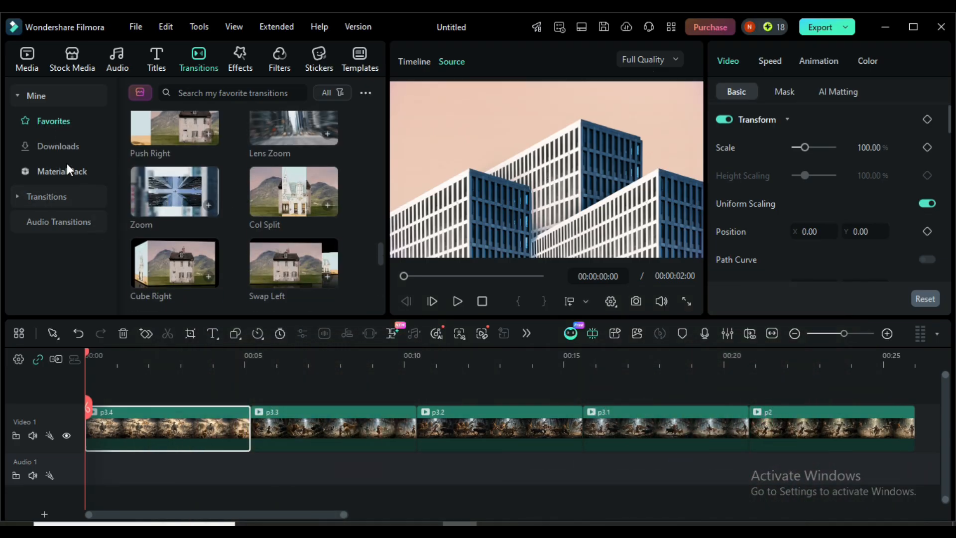
click(61, 154)
scroll(286, 179, down, 6)
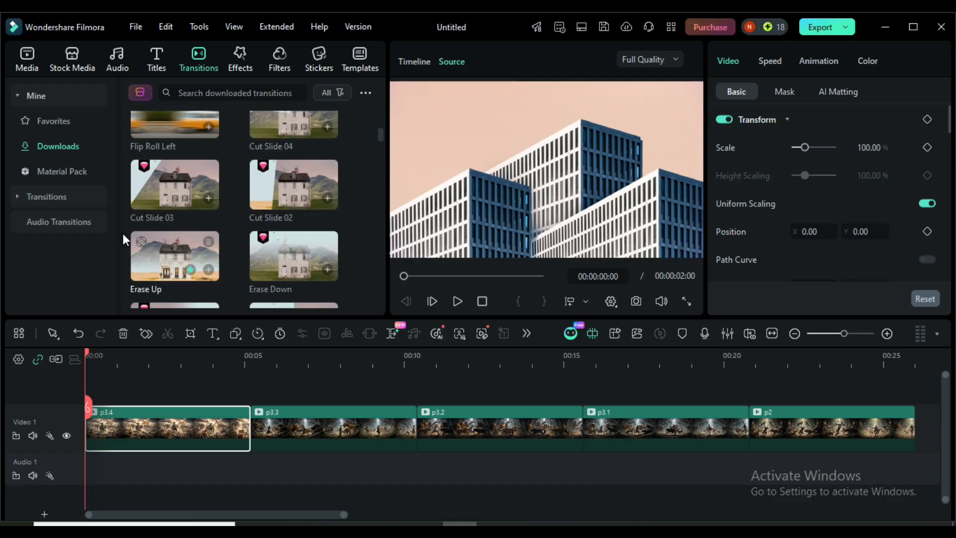
click(70, 196)
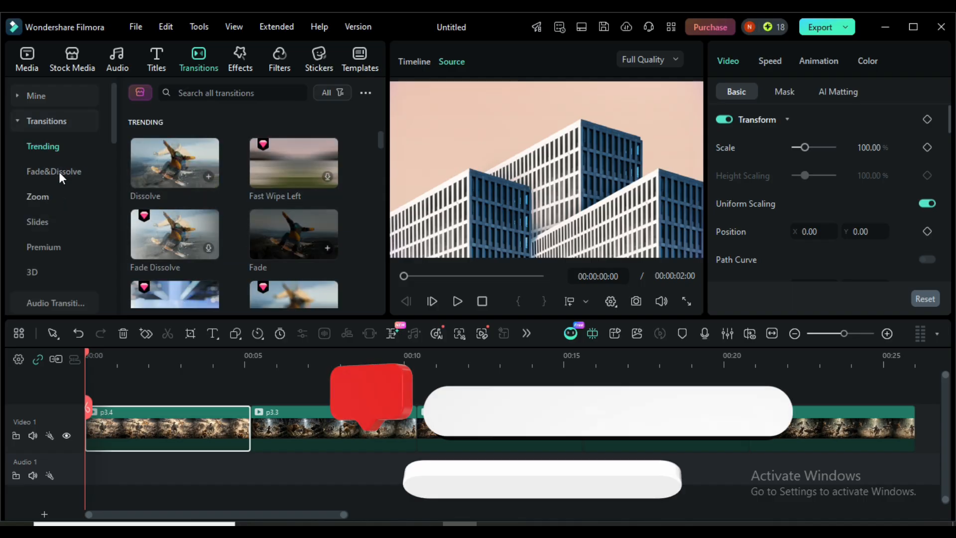
scroll(239, 206, down, 5)
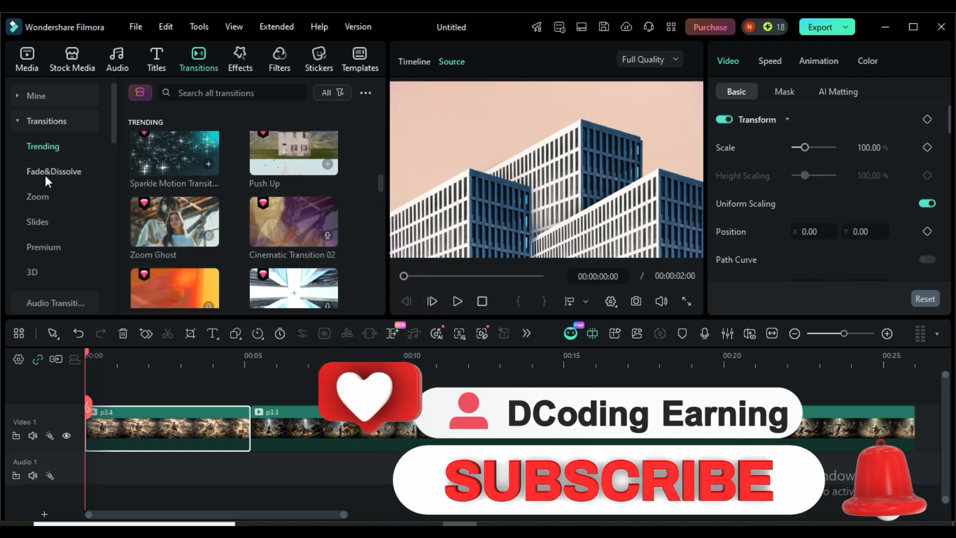
click(45, 174)
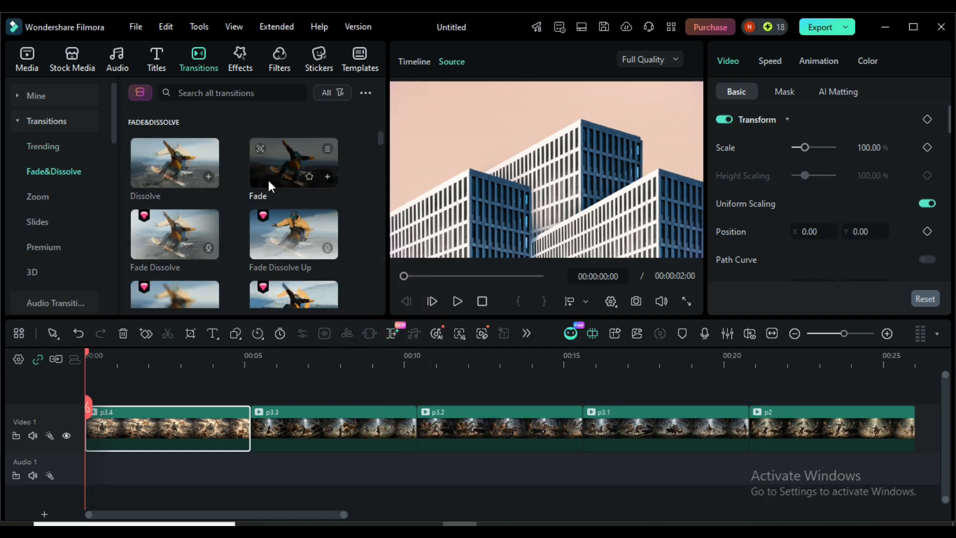
scroll(268, 177, down, 3)
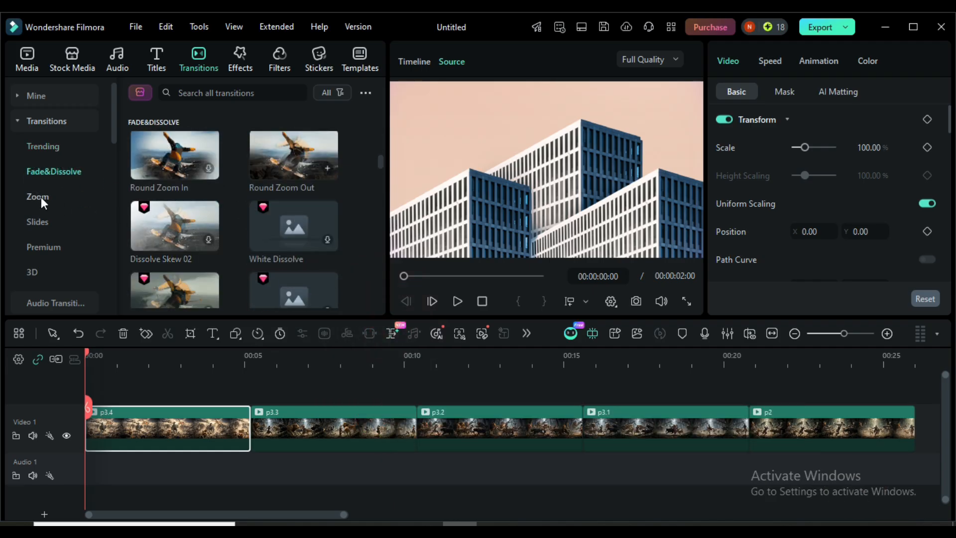
click(39, 197)
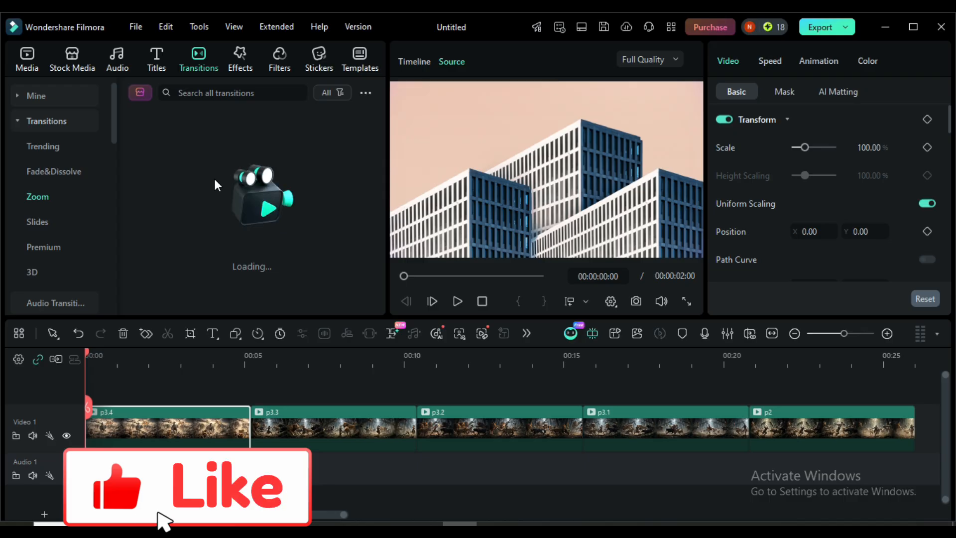
scroll(204, 178, down, 3)
scroll(192, 244, up, 3)
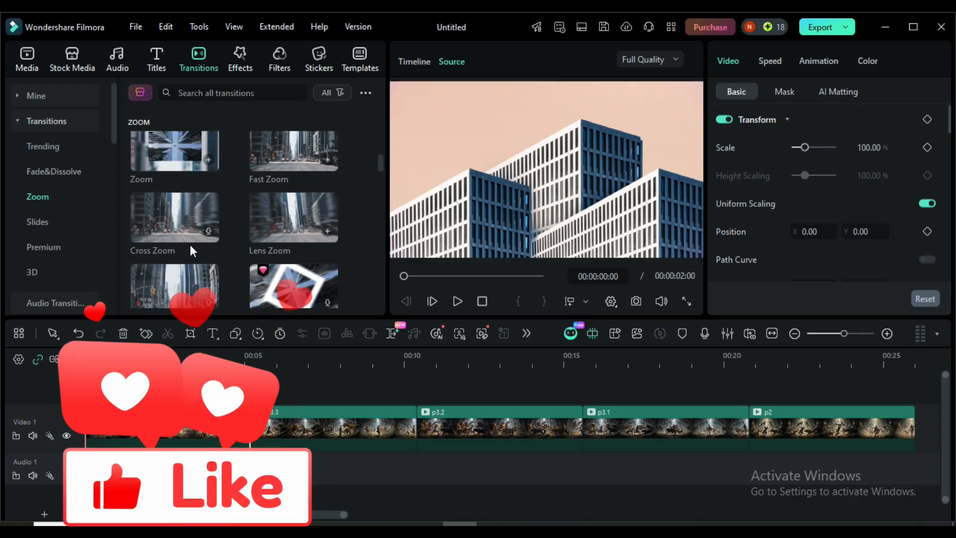
Download the Drag Up Right transition and its neighbouring drag transitions from the Slides category
click(34, 222)
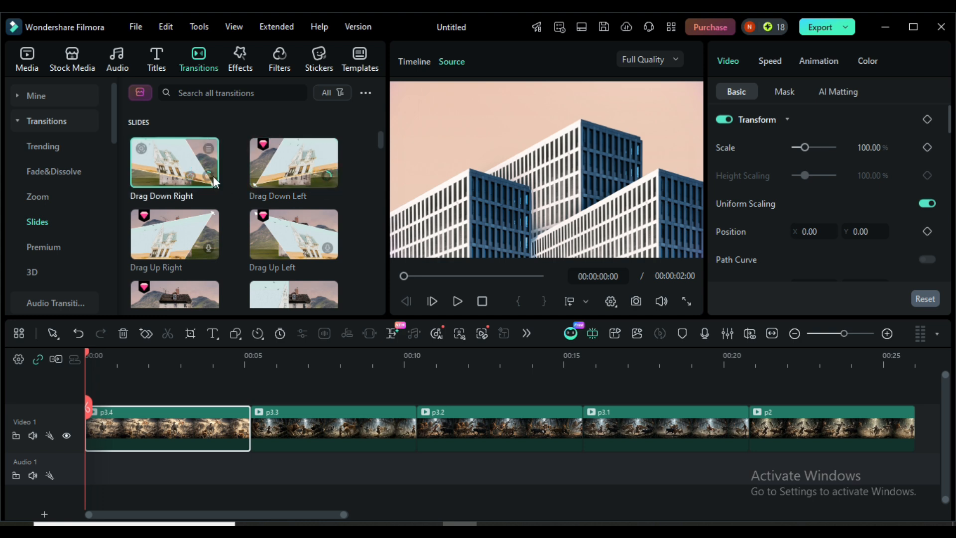
click(208, 247)
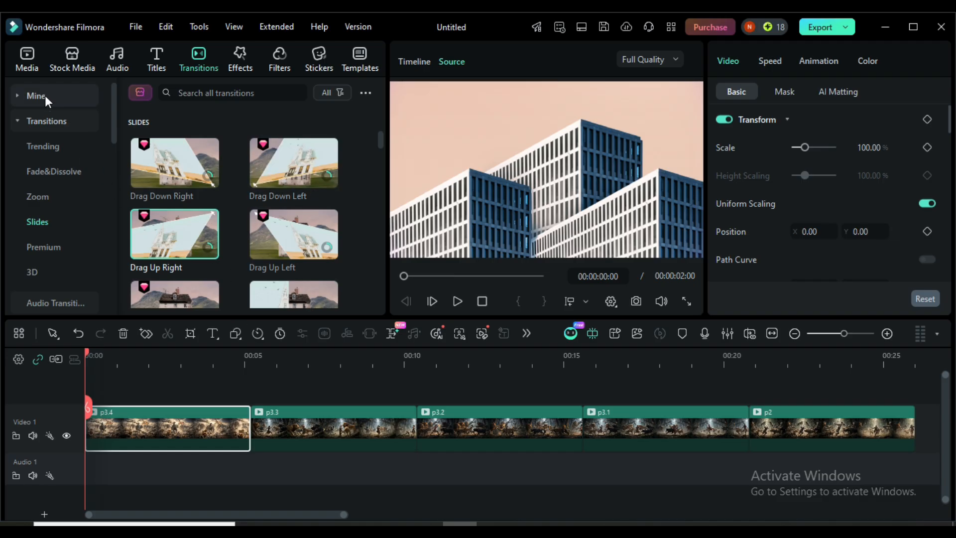
Add the Travel Journal transition from the Brush category to the favorites without assigning a tag
scroll(70, 257, down, 2)
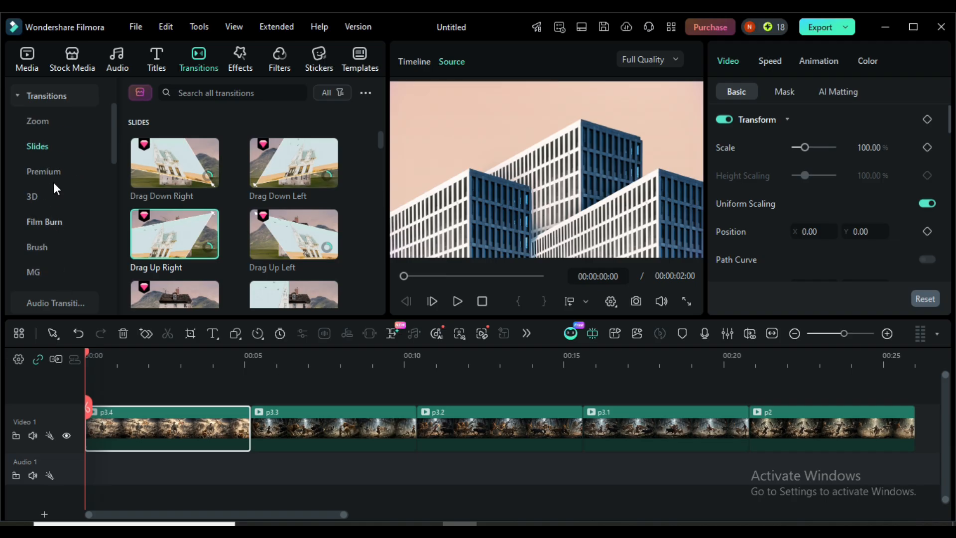
scroll(57, 246, down, 5)
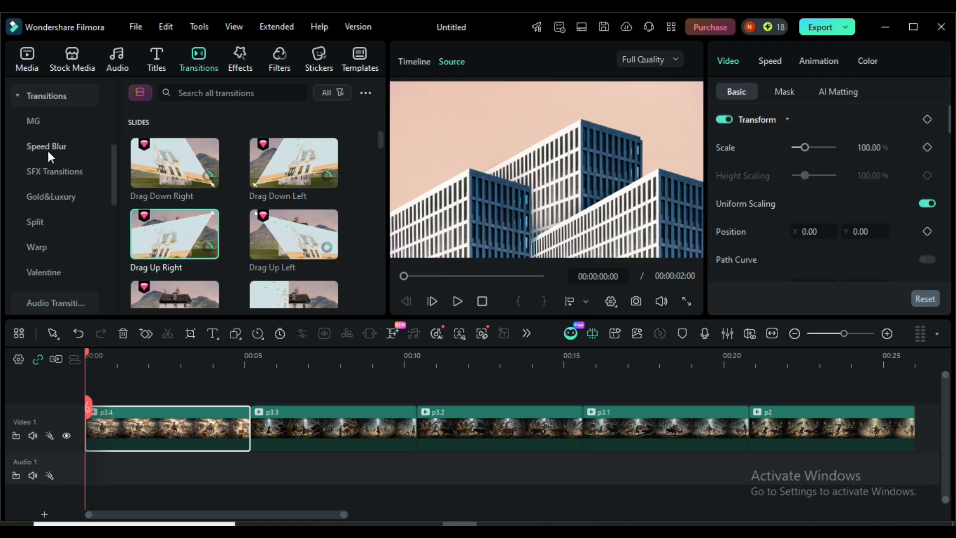
scroll(49, 169, up, 3)
click(42, 166)
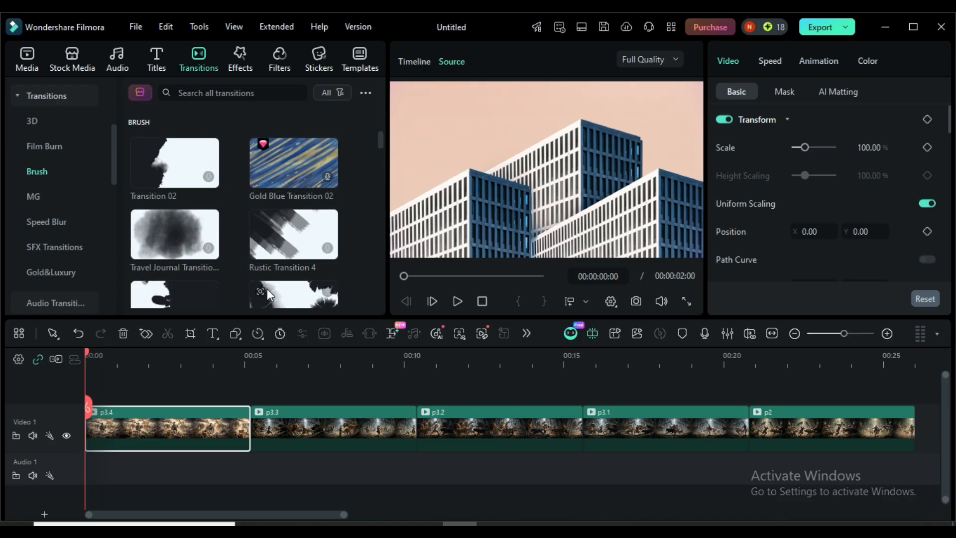
scroll(206, 243, down, 1)
click(193, 207)
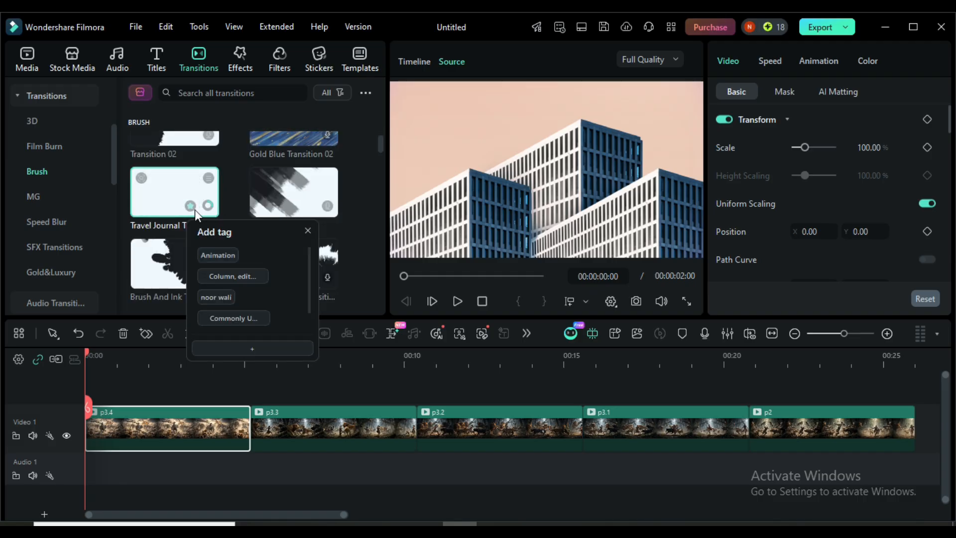
click(308, 231)
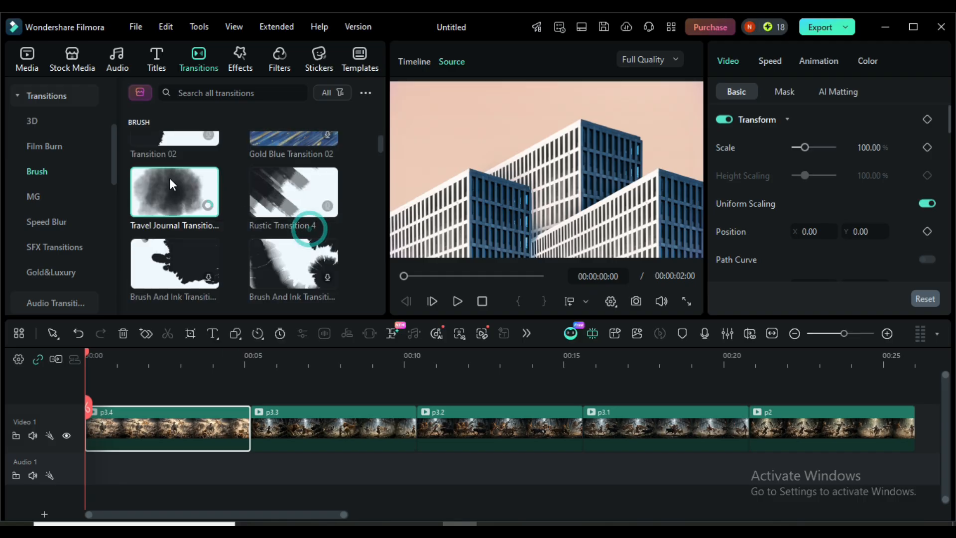
Look through the favorite and downloaded transitions for ones to place between the timeline clips
scroll(46, 89, up, 3)
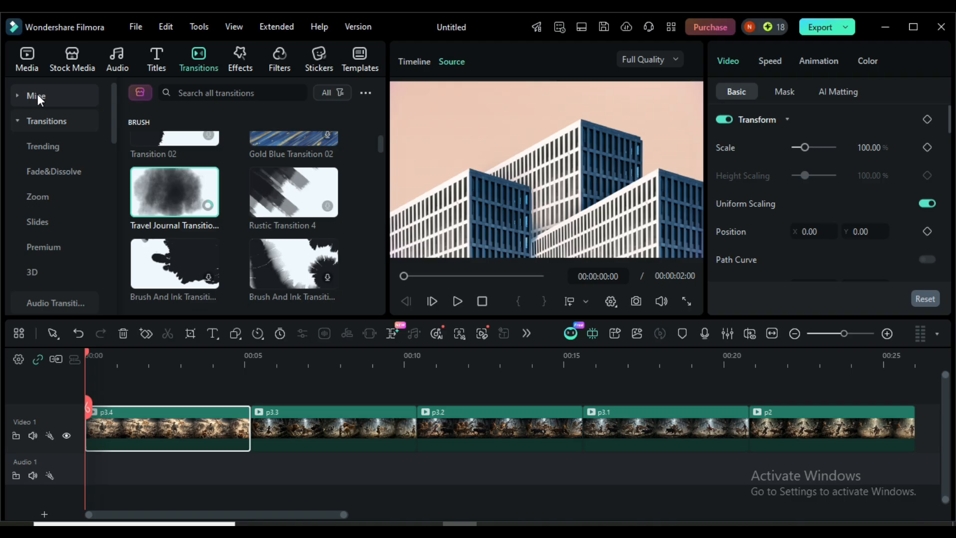
click(38, 96)
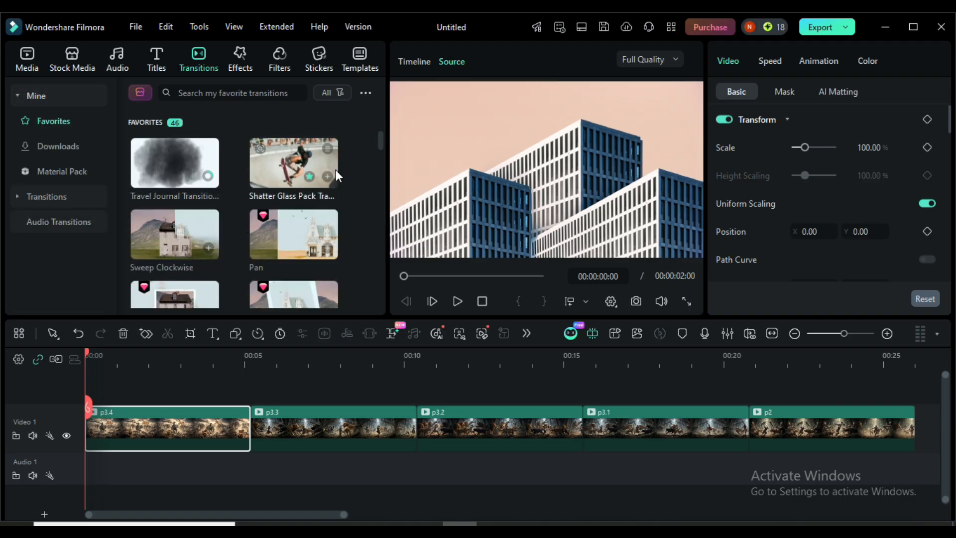
click(44, 146)
scroll(278, 235, down, 5)
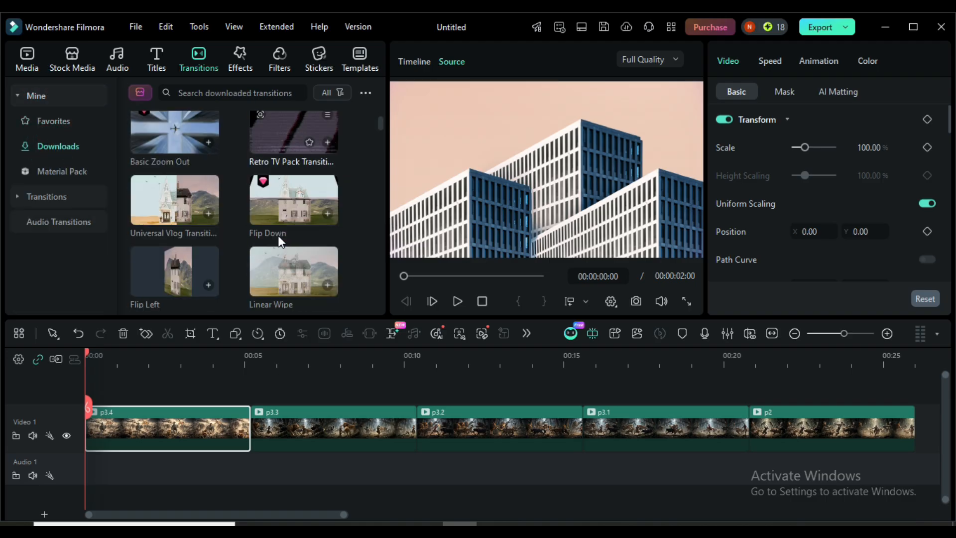
scroll(277, 244, up, 5)
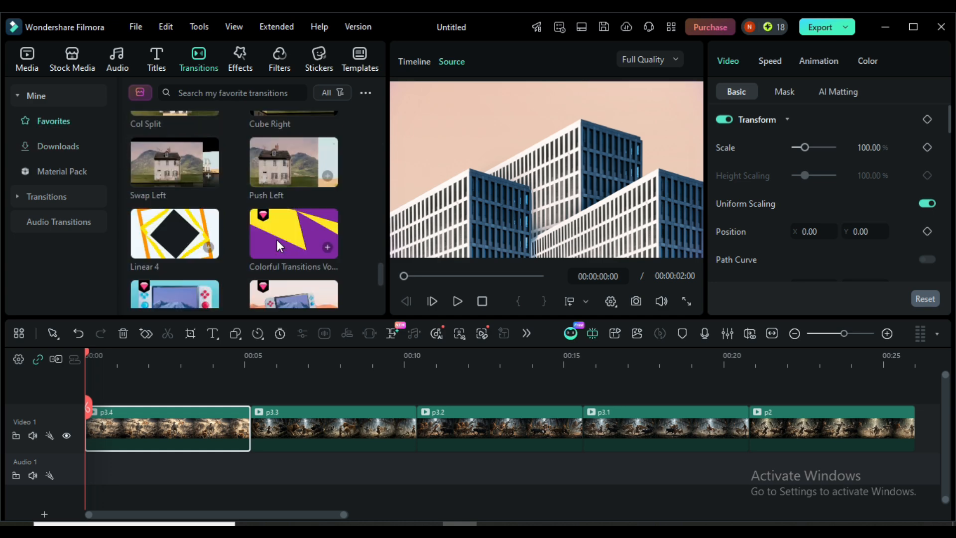
scroll(276, 240, up, 1)
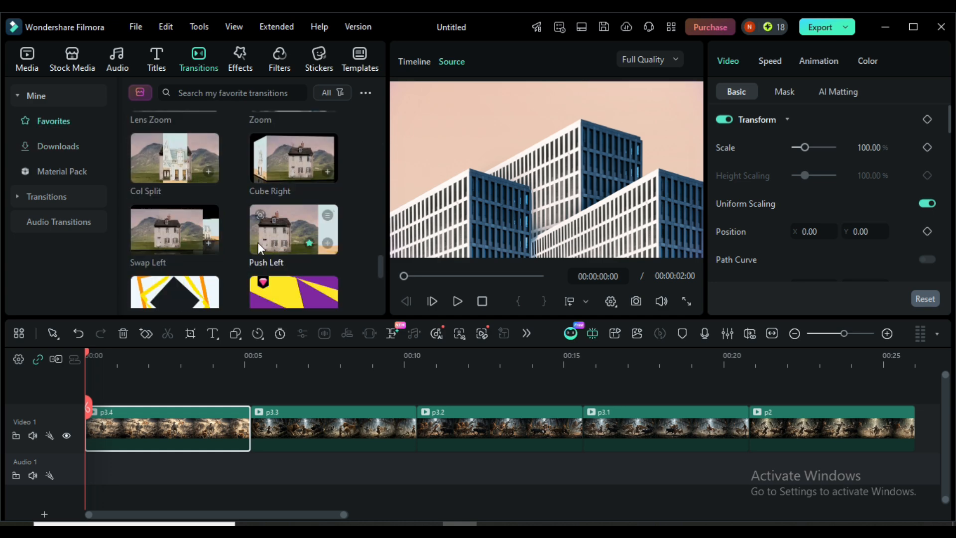
drag(381, 269, 374, 121)
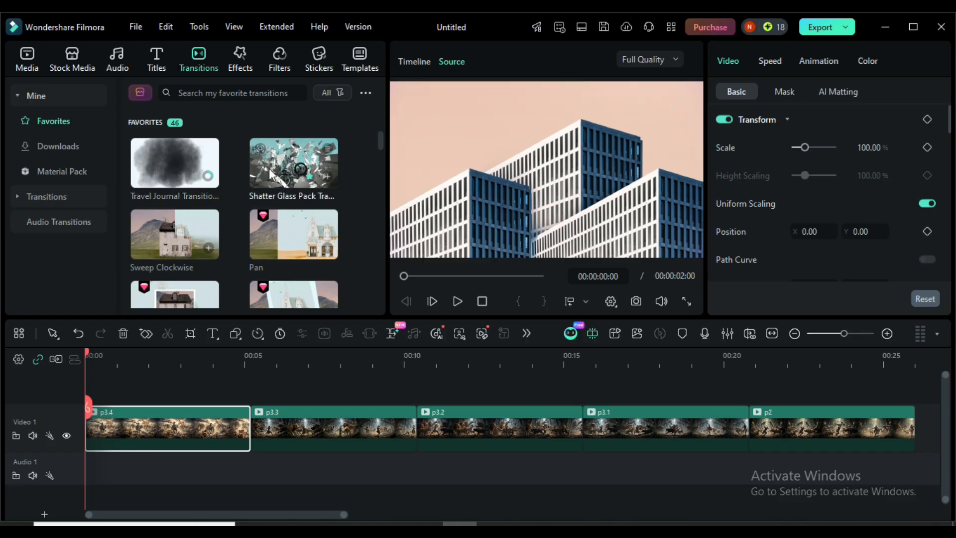
Preview the Shatter Glass Pack transition from the favorites and place it between clips p3.4 and p3.3
click(285, 155)
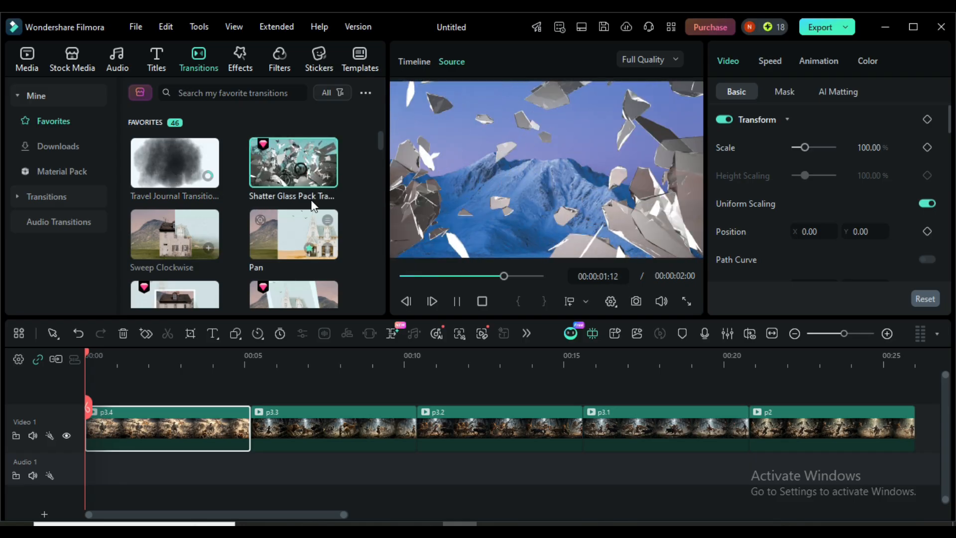
drag(285, 156, 251, 421)
click(377, 425)
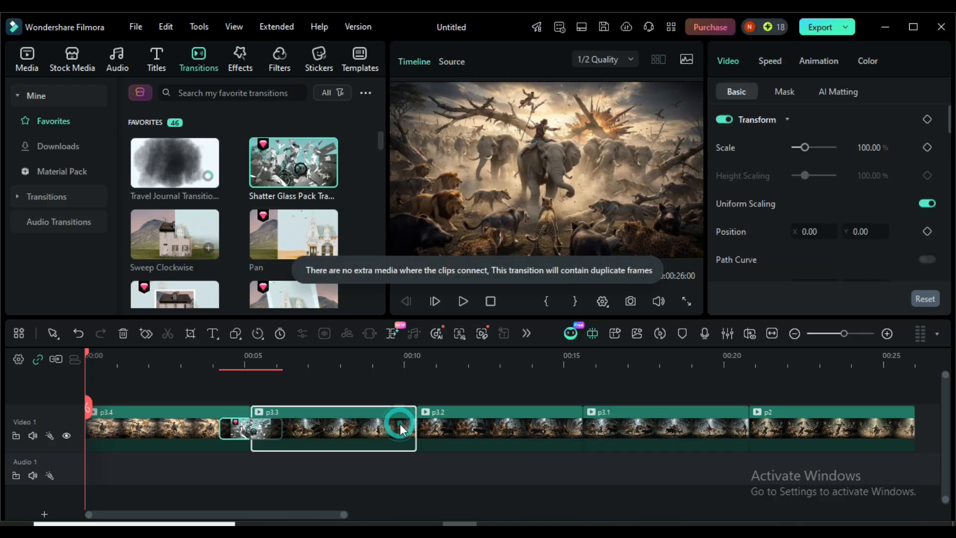
Place the Multilayer Prism 5 transition from the favorites between clips p3.3 and p3.2
scroll(277, 232, down, 3)
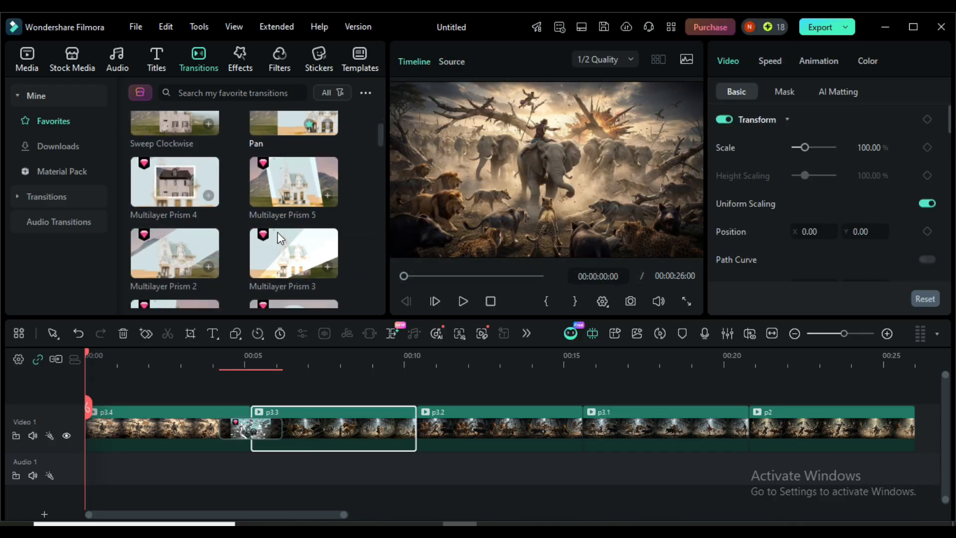
drag(294, 173, 417, 417)
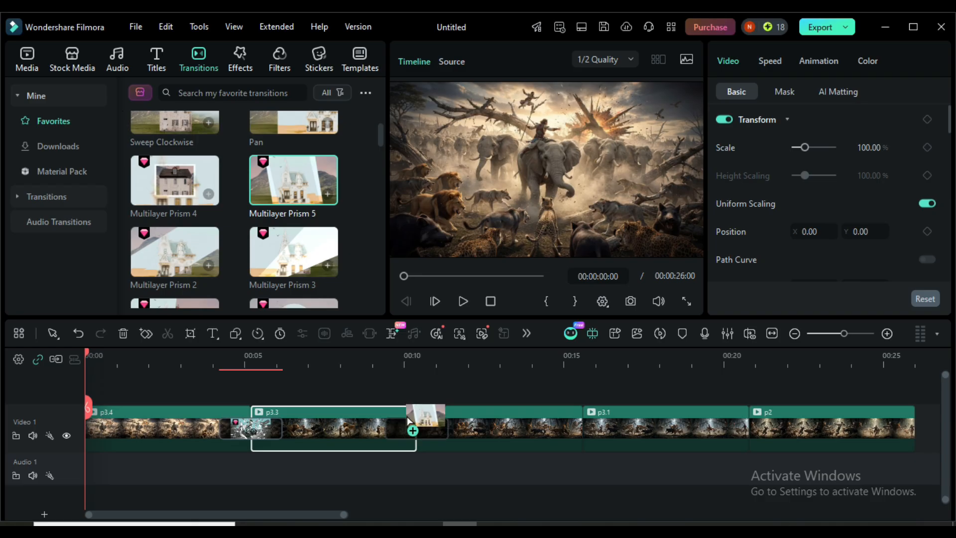
click(538, 417)
Place a Ramadan Greetings transition from the favorites between clips p3.2 and p3.1
scroll(219, 206, down, 1)
scroll(219, 206, down, 2)
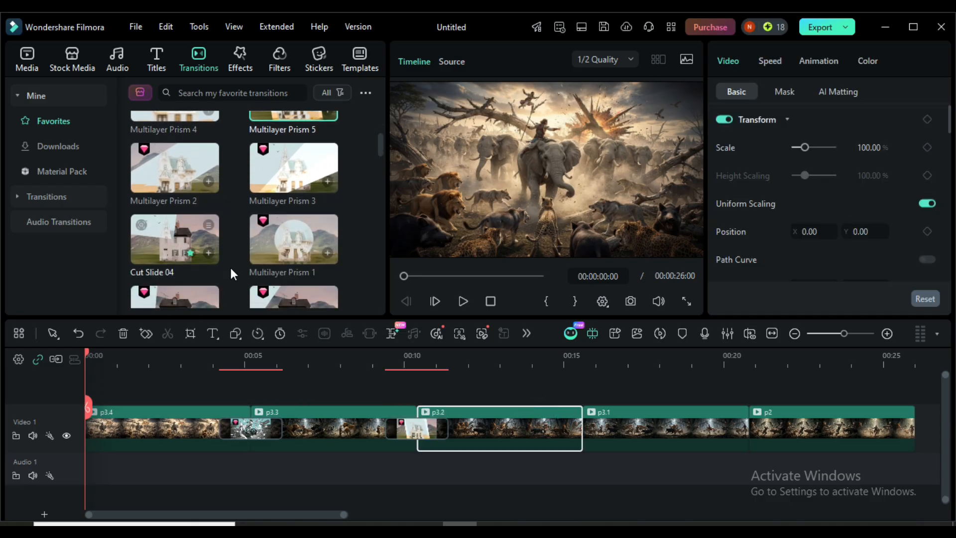
scroll(267, 239, down, 3)
scroll(248, 237, down, 6)
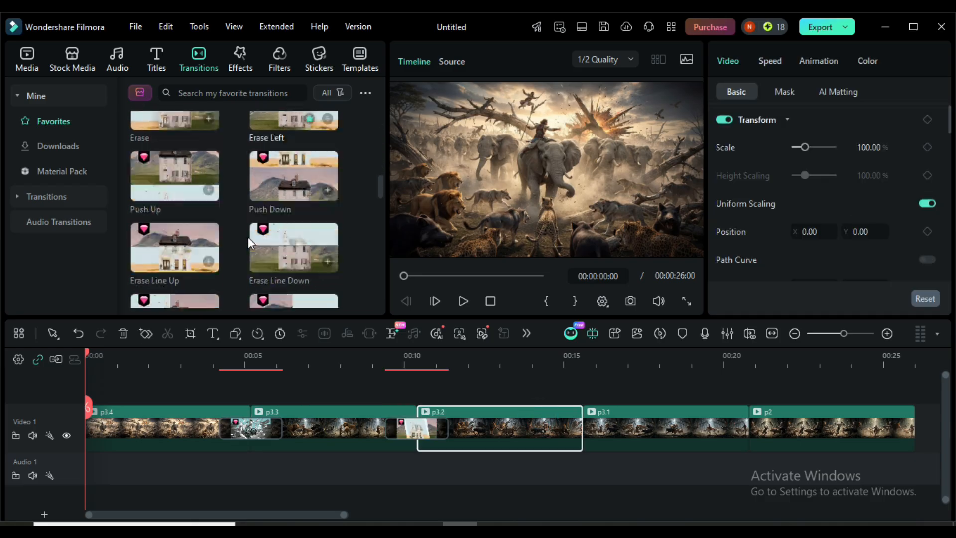
drag(175, 239, 583, 429)
drag(413, 340, 583, 429)
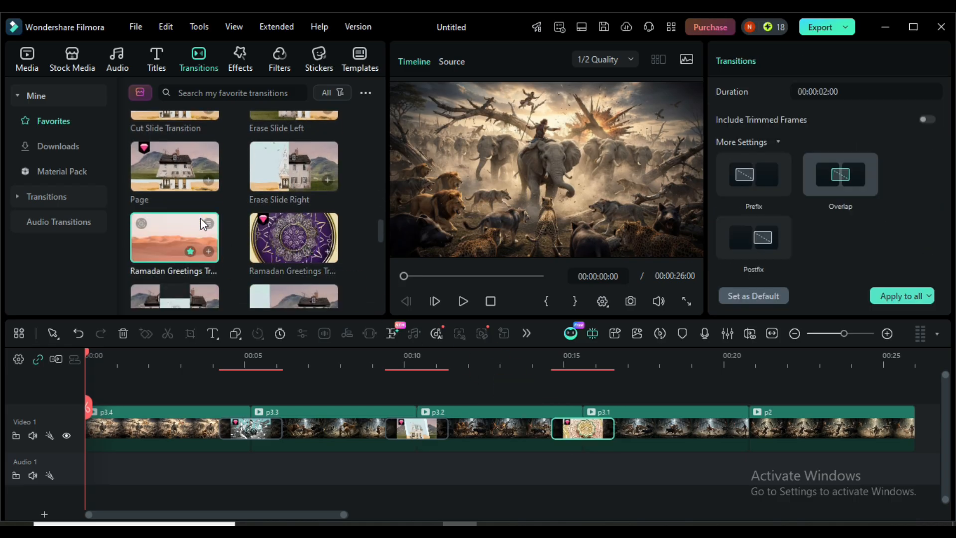
Place a 3D Casual Game transition from the favorites between clips p3.1 and p2
scroll(200, 217, down, 5)
scroll(153, 226, down, 4)
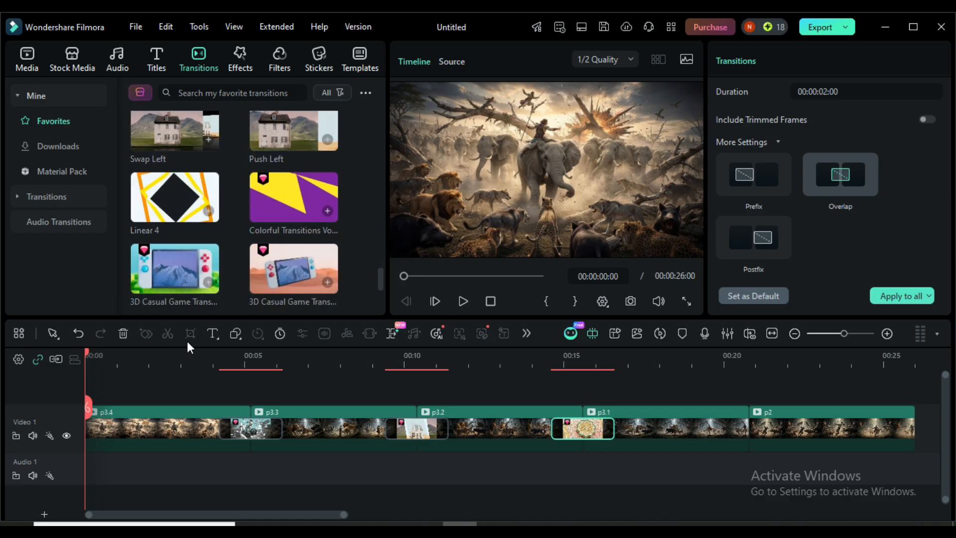
drag(165, 254, 736, 444)
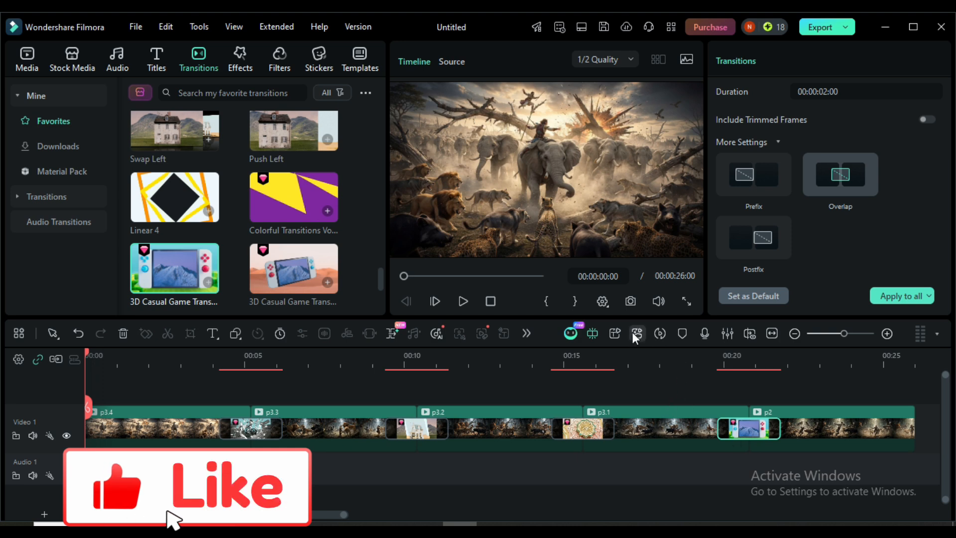
Render the timeline and watch the result in full screen, dismissing the Internet Download Manager message
click(660, 333)
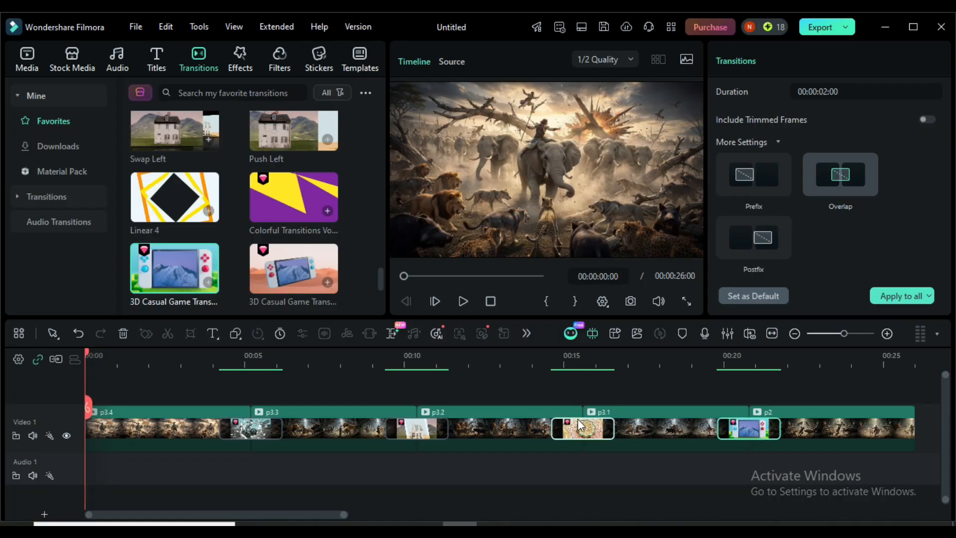
click(685, 300)
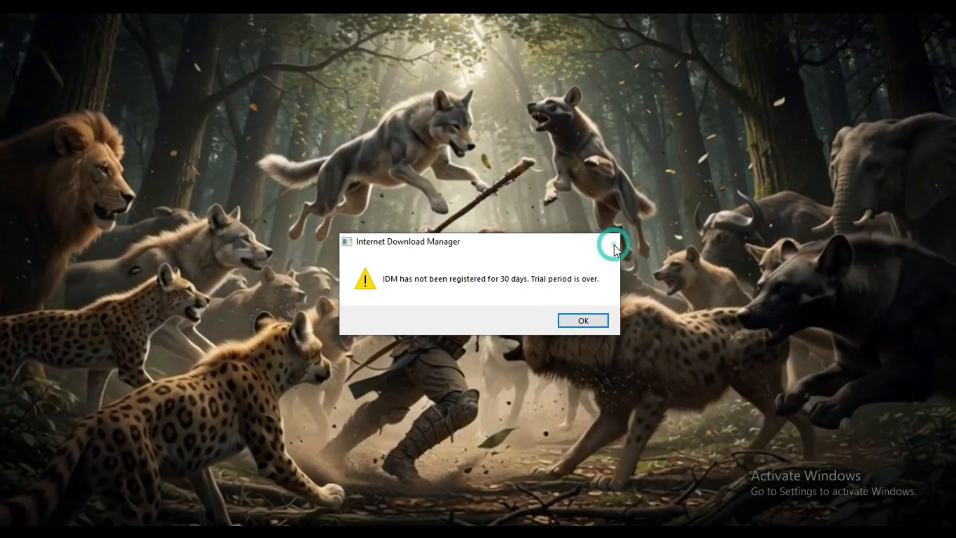
click(610, 242)
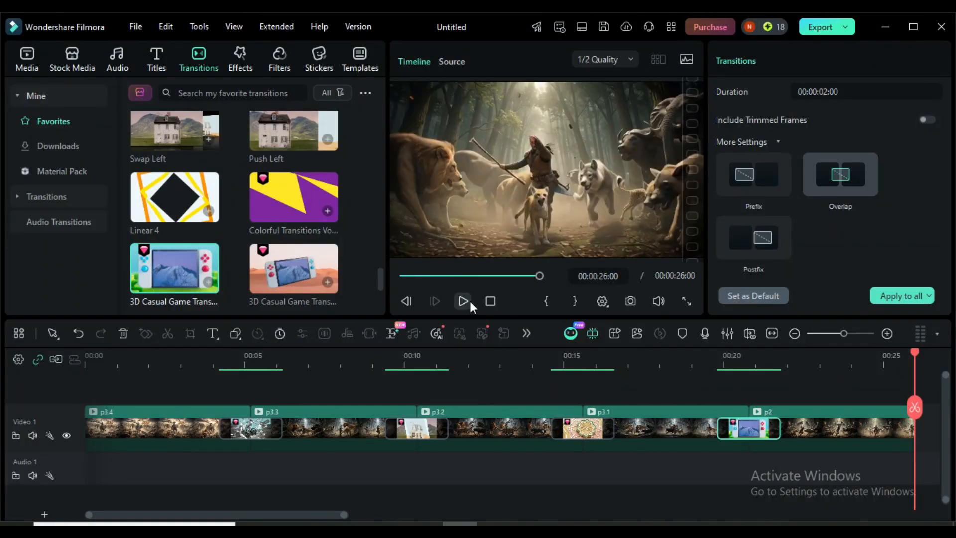
click(489, 304)
Place the playhead at 00:00:05:09 and examine the first transition's settings and the clips p3.4 and p3.3 that it spans
click(256, 385)
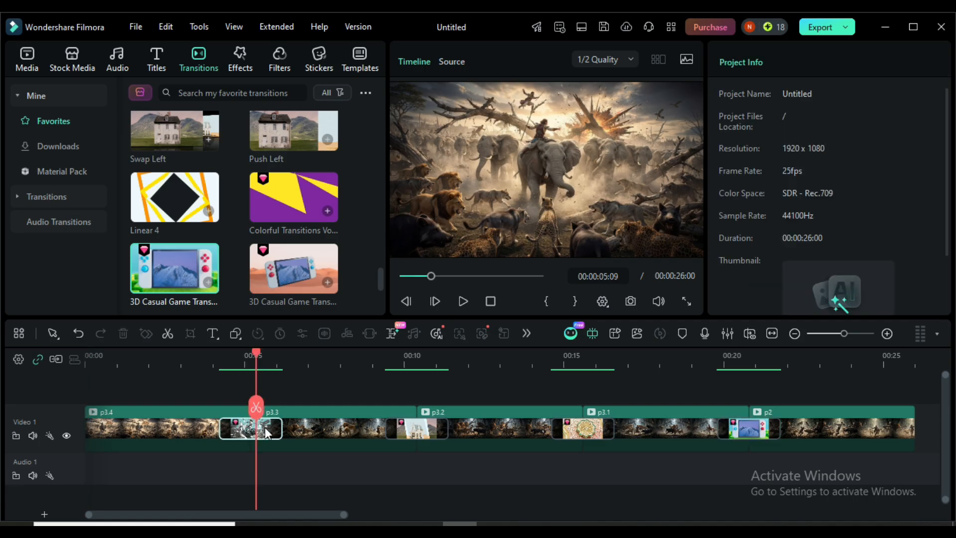
click(266, 432)
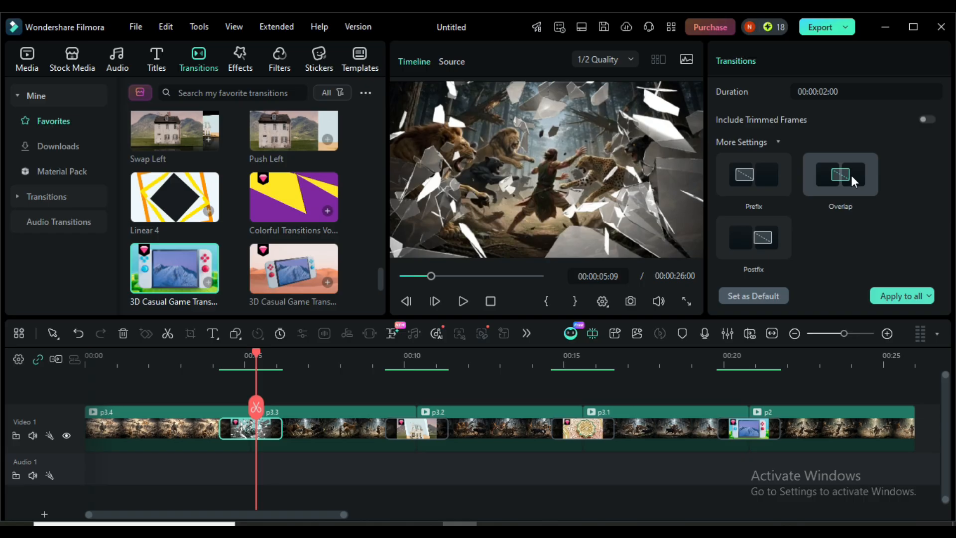
click(205, 424)
click(318, 427)
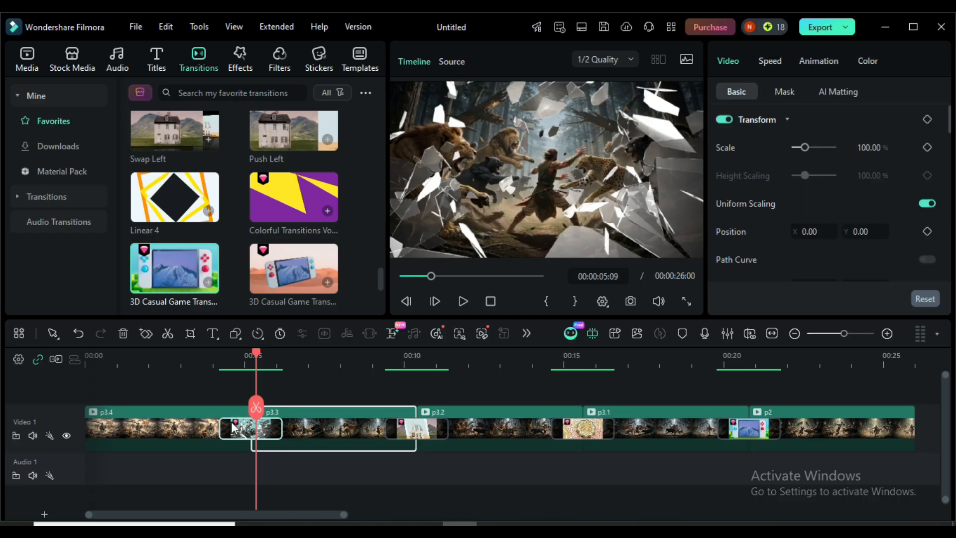
click(224, 426)
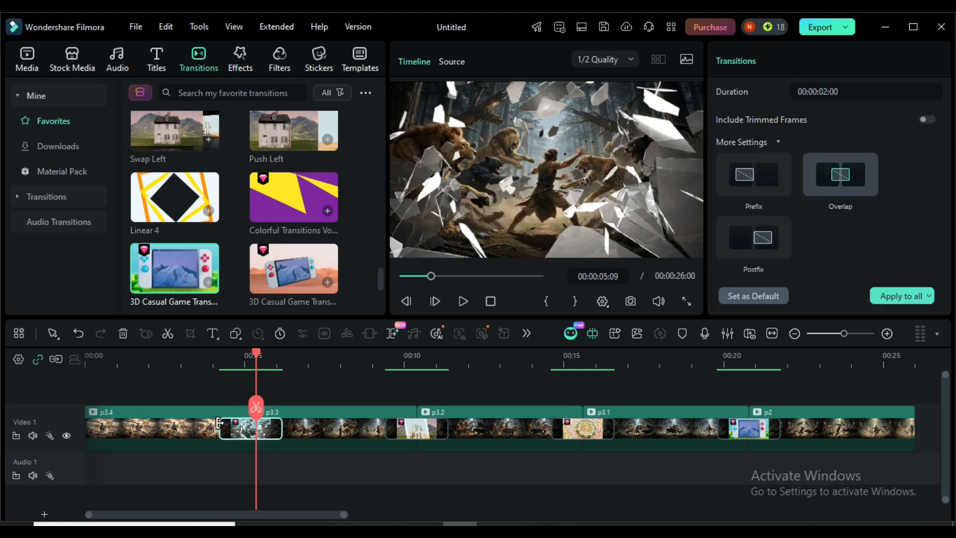
click(213, 413)
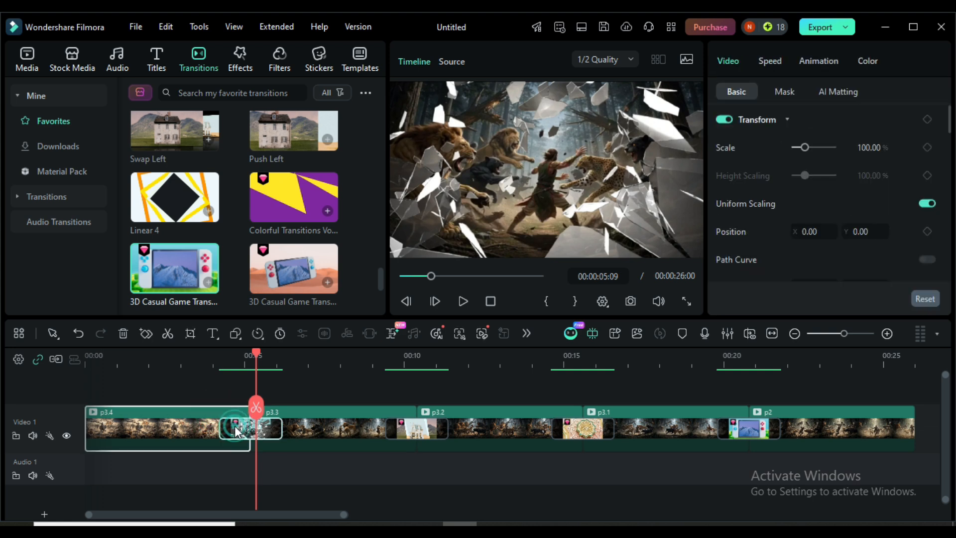
click(236, 430)
click(266, 430)
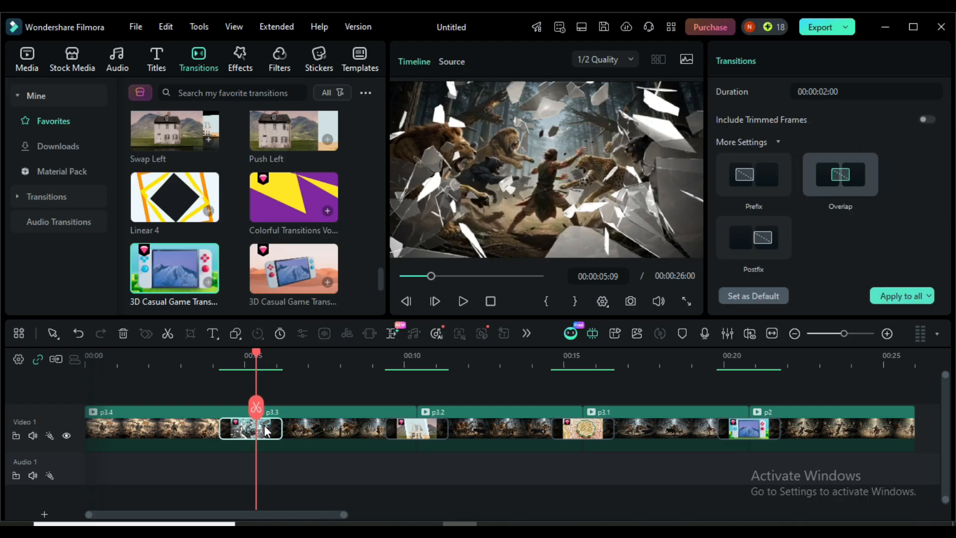
Set the Shatter Glass Pack transition between p3.4 and p3.3 to Prefix and check its placement against both clips
click(748, 181)
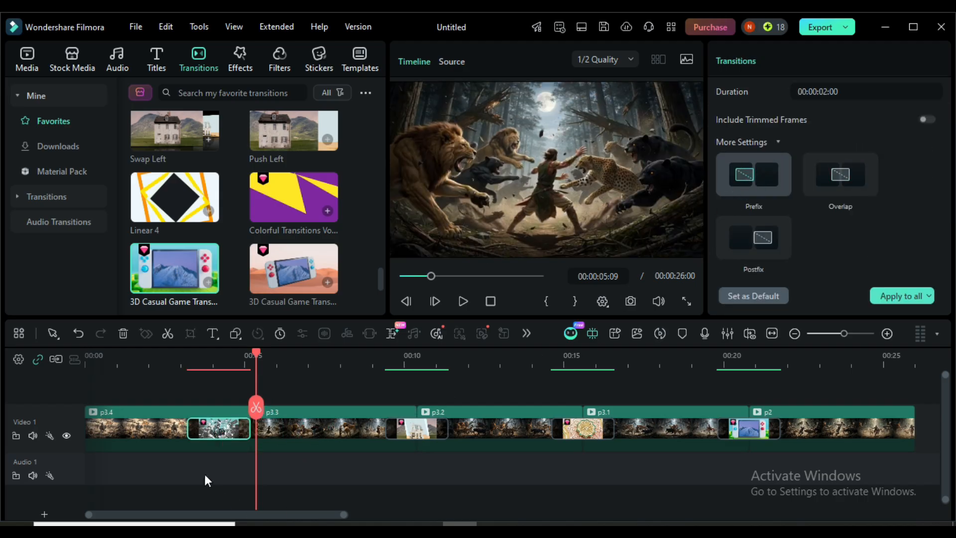
click(169, 438)
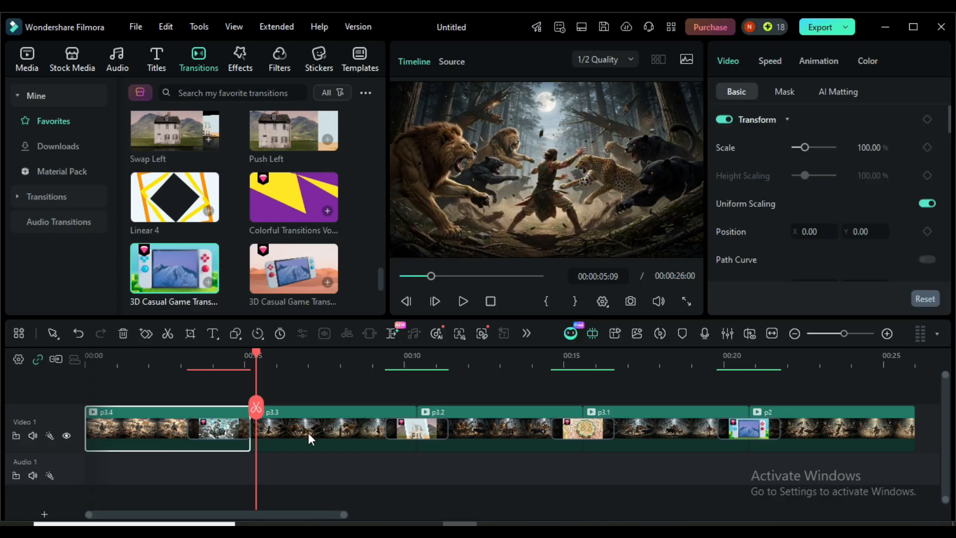
click(282, 427)
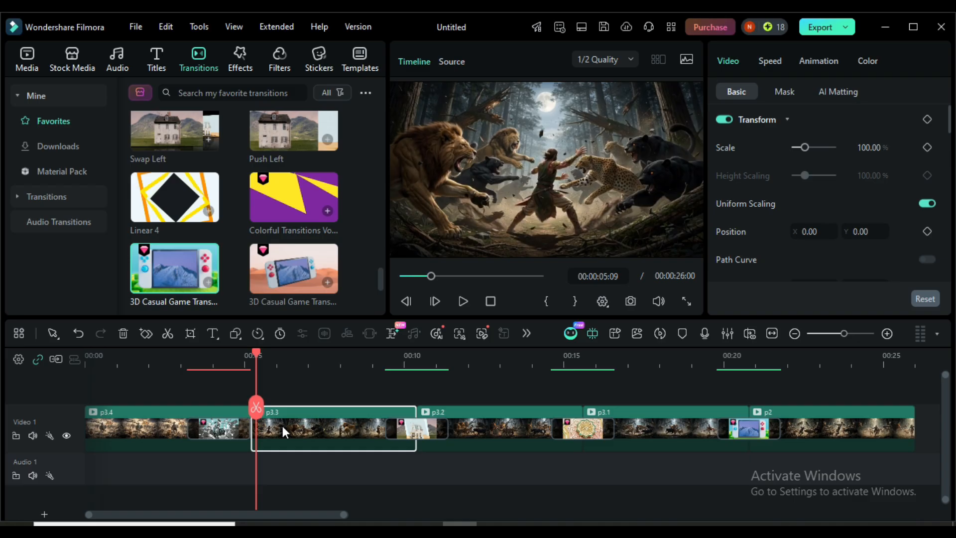
Set the Shatter Glass Pack transition between p3.4 and p3.3 to Postfix and check its placement against both clips
click(219, 428)
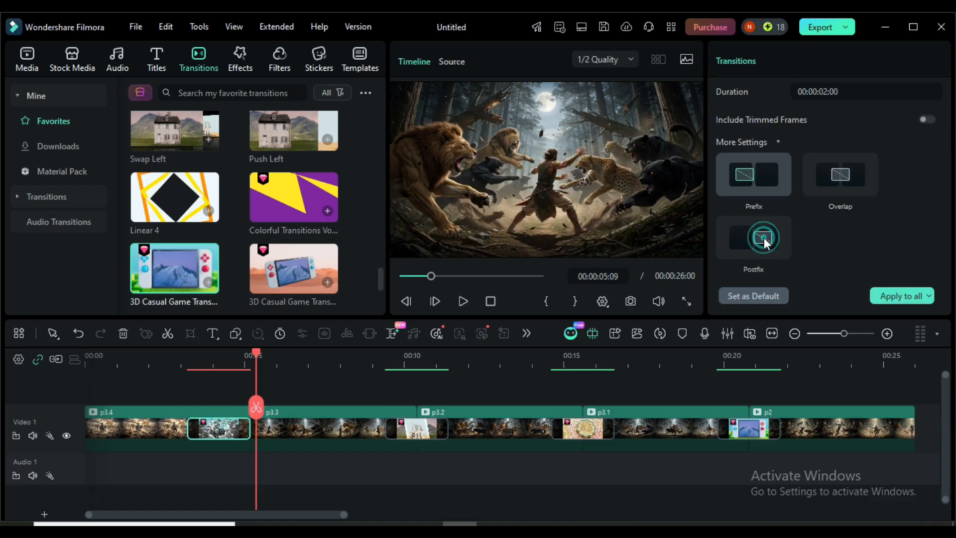
click(764, 238)
click(214, 429)
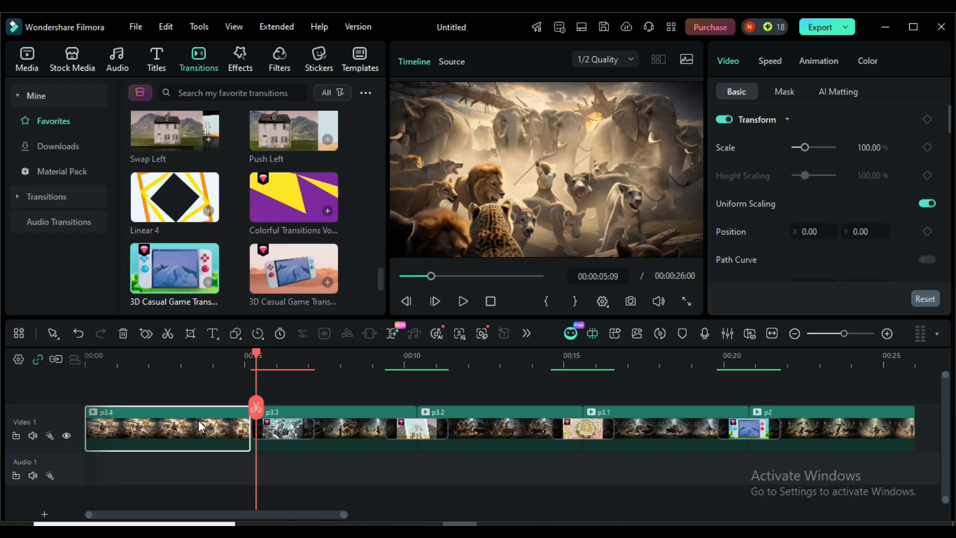
click(353, 427)
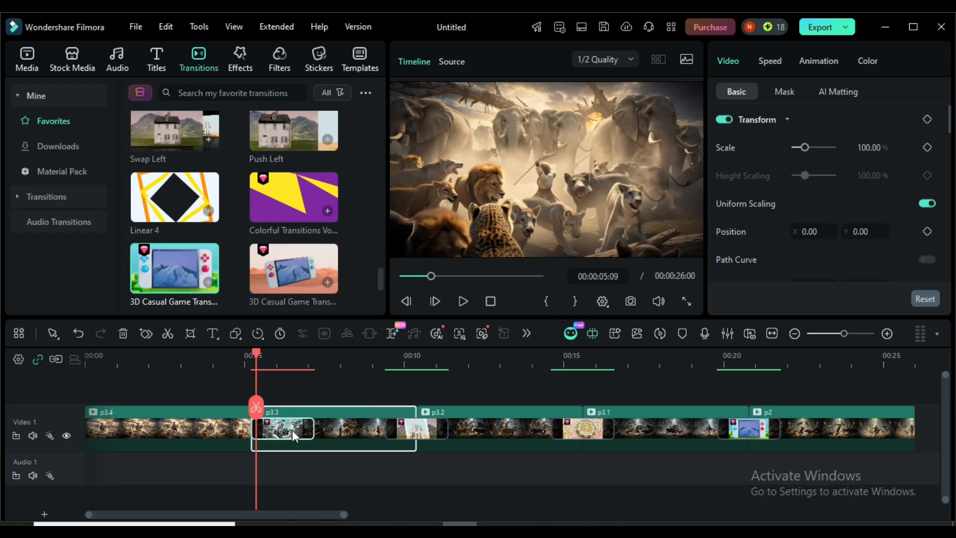
click(221, 429)
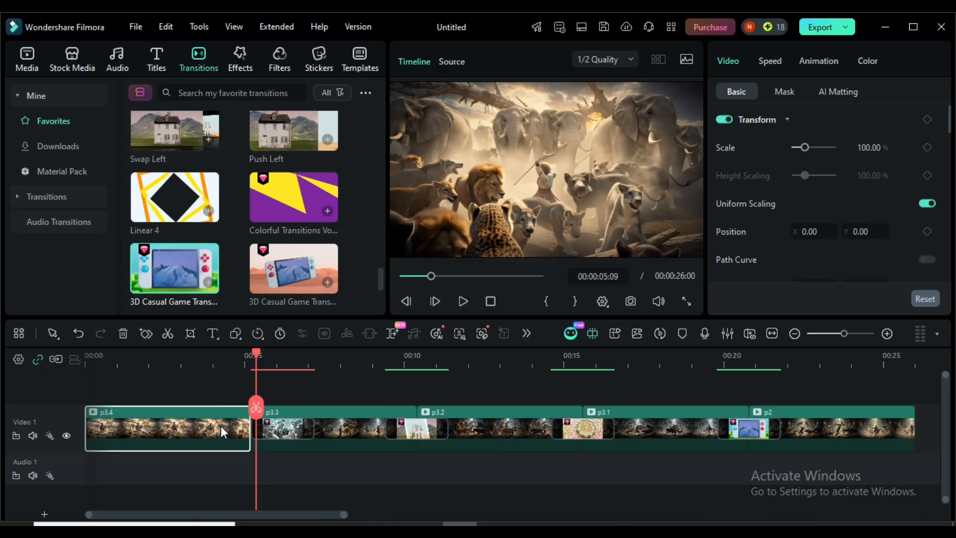
click(283, 428)
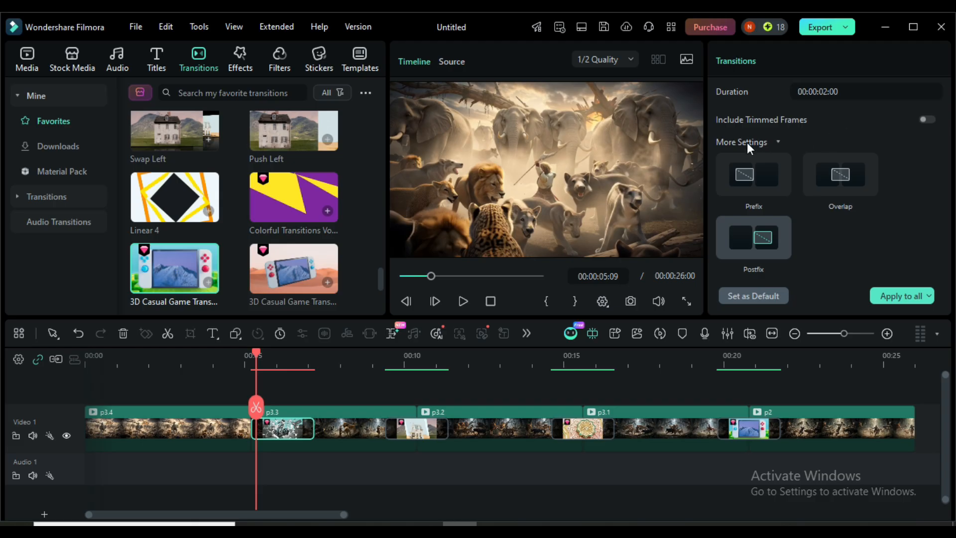
Turn on Include Trimmed Frames for the Shatter Glass Pack transition and apply it to all cuts on the timeline
click(927, 119)
click(929, 296)
click(901, 299)
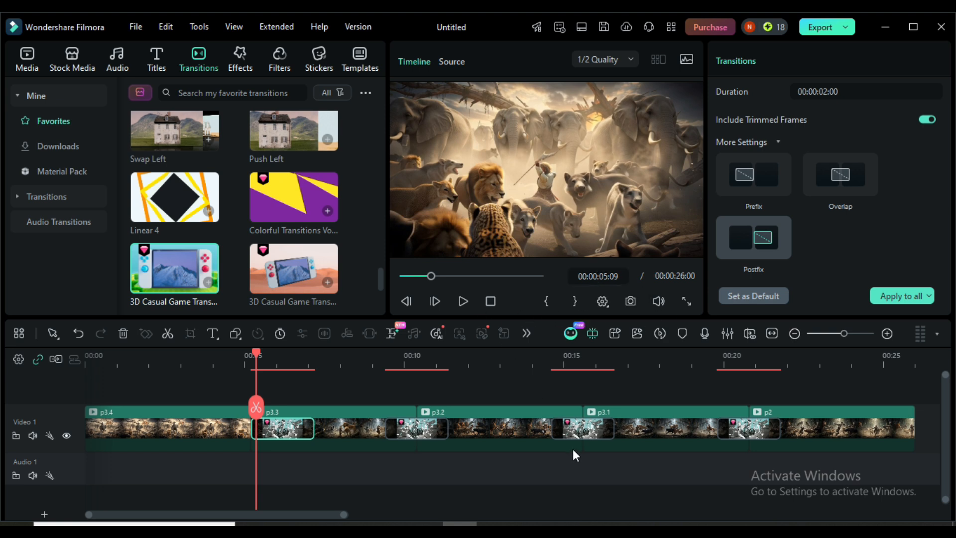
Set the transitions at the p3.3–p3.2 and p3.2–p3.1 cuts to Postfix
click(423, 435)
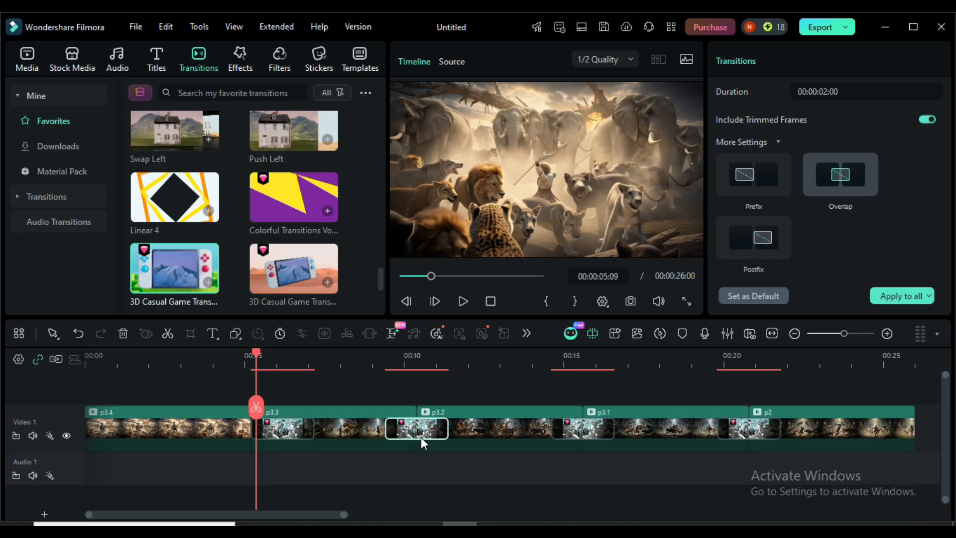
click(763, 241)
click(595, 428)
click(745, 243)
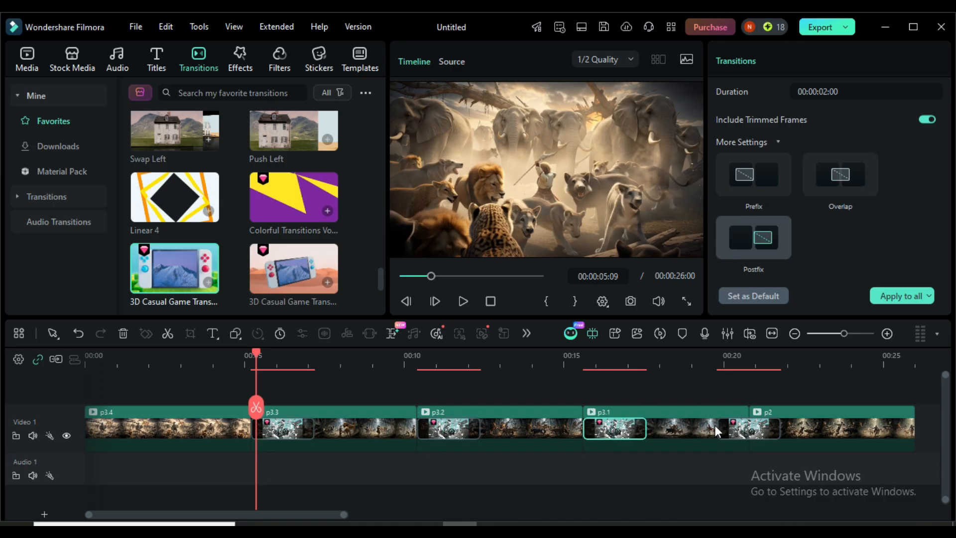
Set the transition at the p3.1–p2 cut to Postfix
click(747, 428)
click(750, 243)
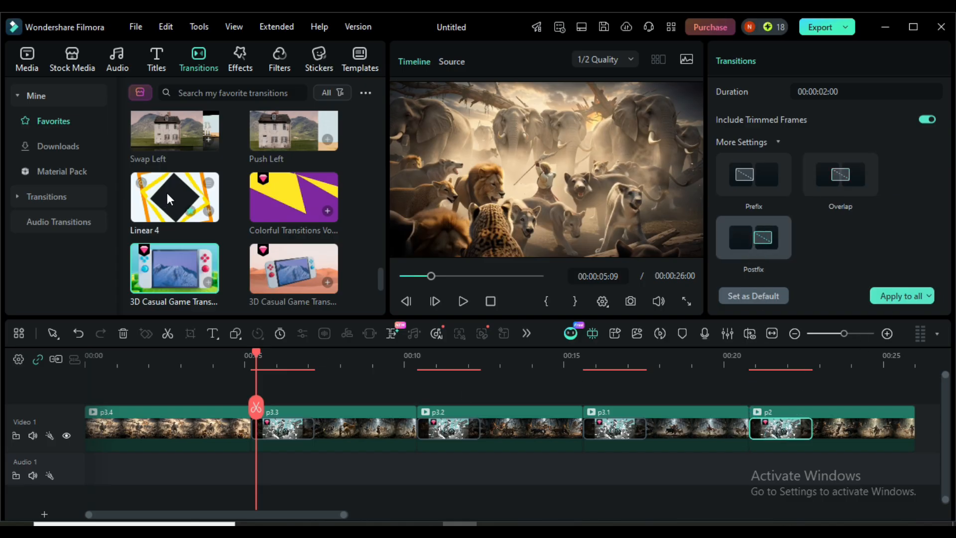
Add the favorite Colorful Transitions effect to the end of p3.4 and the pink-background 3D Casual Game transition to the end of p3.3
drag(268, 190, 196, 424)
scroll(260, 260, down, 3)
drag(290, 210, 381, 428)
scroll(244, 291, down, 2)
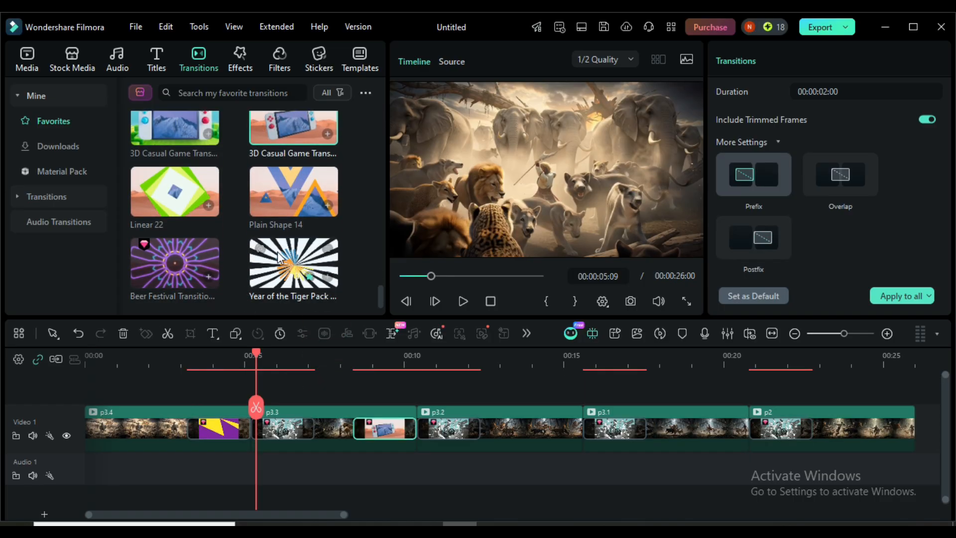
From the downloaded transitions, add Back To School Day to the end of p3.2 and Mexico Travel Pack to the end of p3.1
click(57, 146)
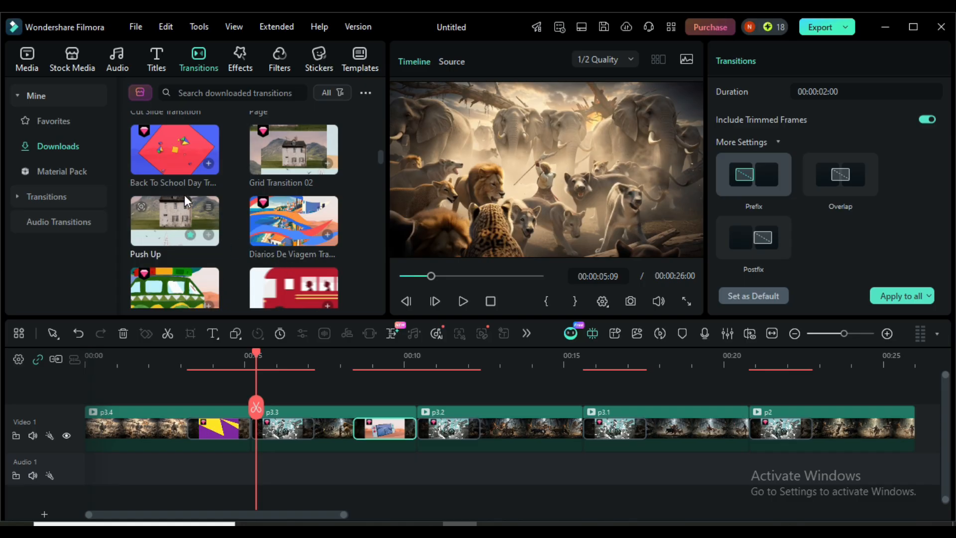
drag(176, 148, 521, 441)
scroll(323, 278, down, 3)
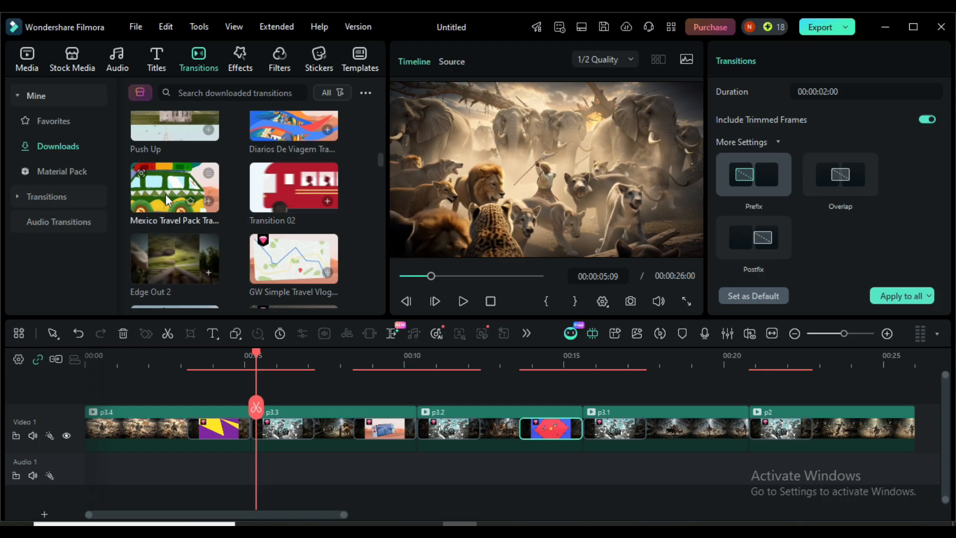
drag(164, 187, 664, 423)
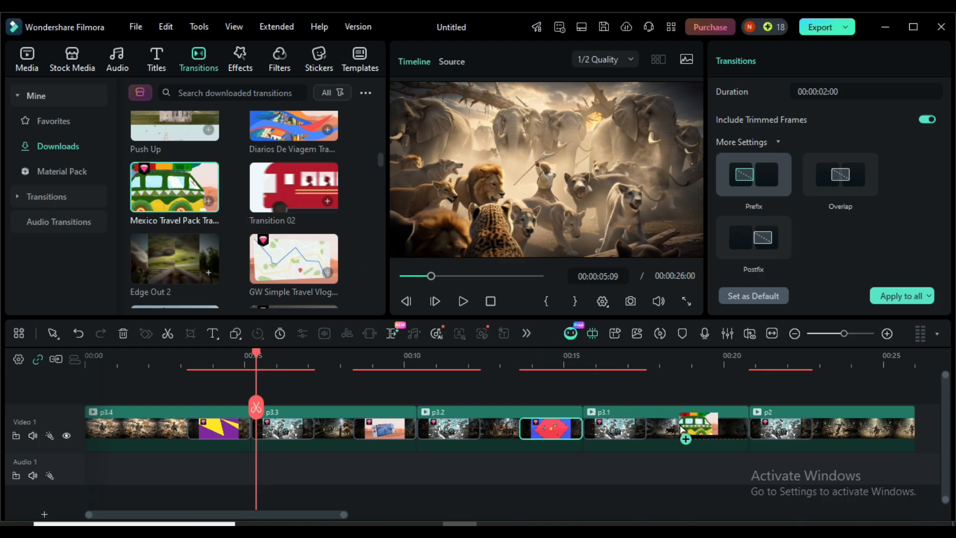
Render the timeline preview and show the preview in full screen
click(660, 333)
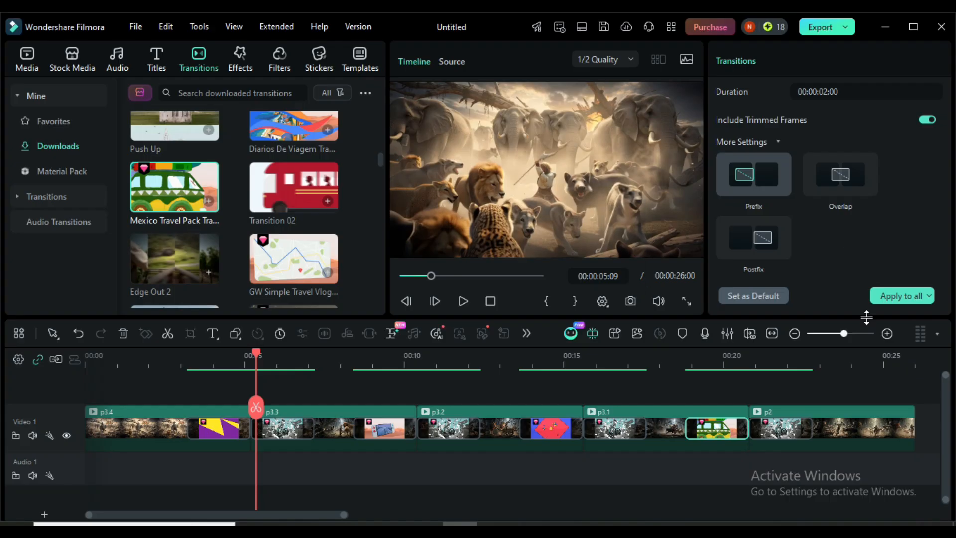
click(686, 300)
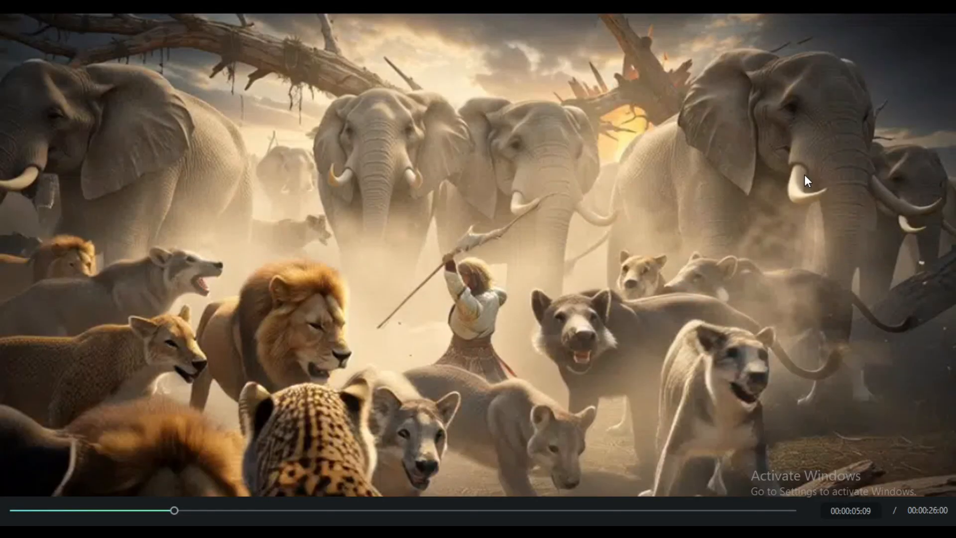